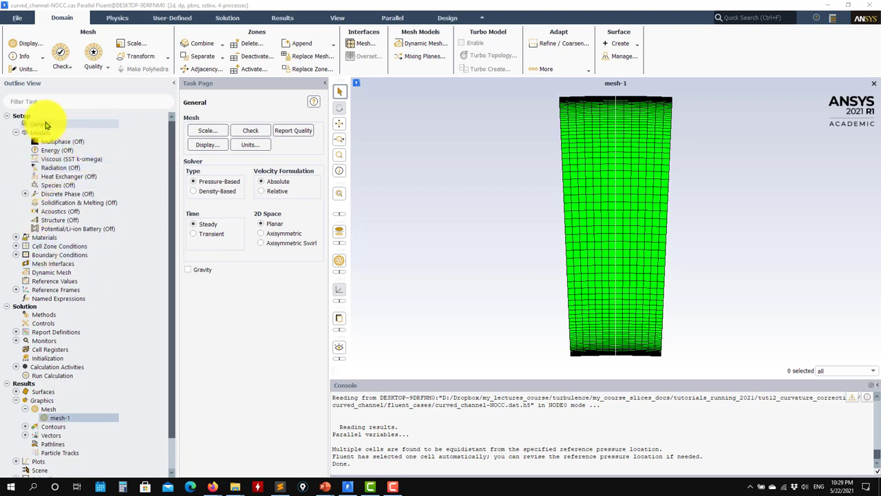
Step: Open the Viscous Model settings showing SST k-omega with Curvature Correction and CCURV 1
double_click(59, 159)
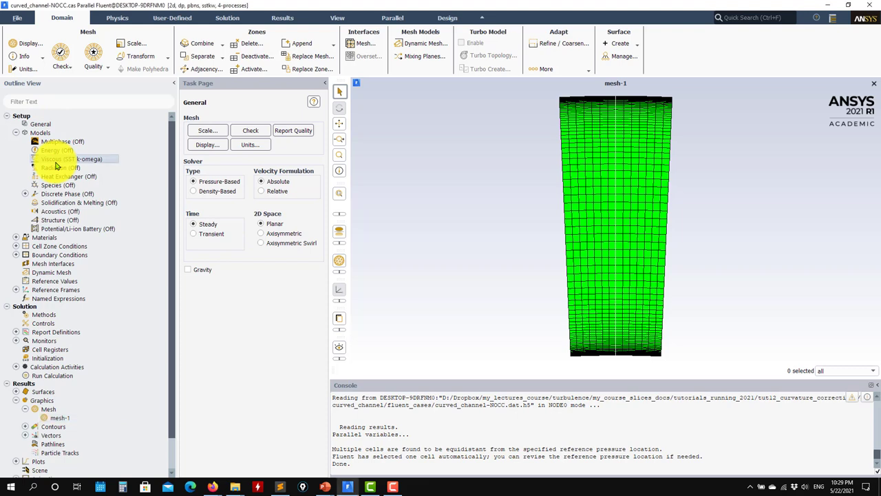
drag(408, 98, 193, 93)
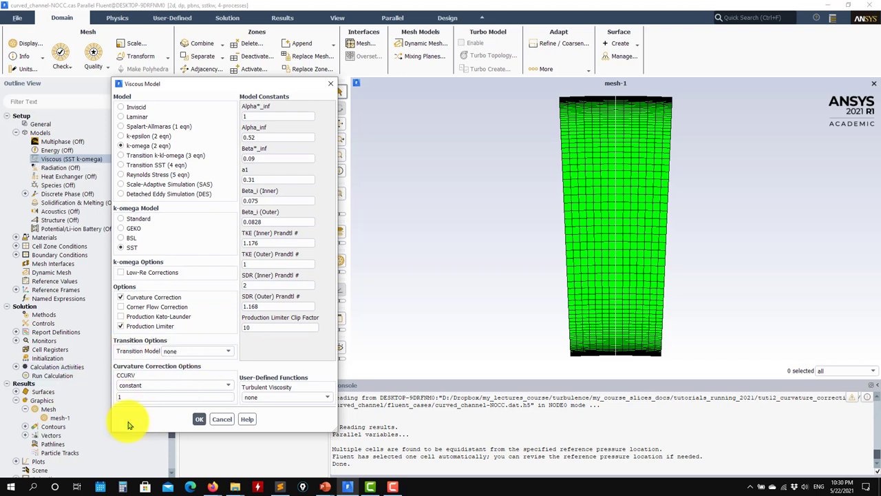
click(142, 397)
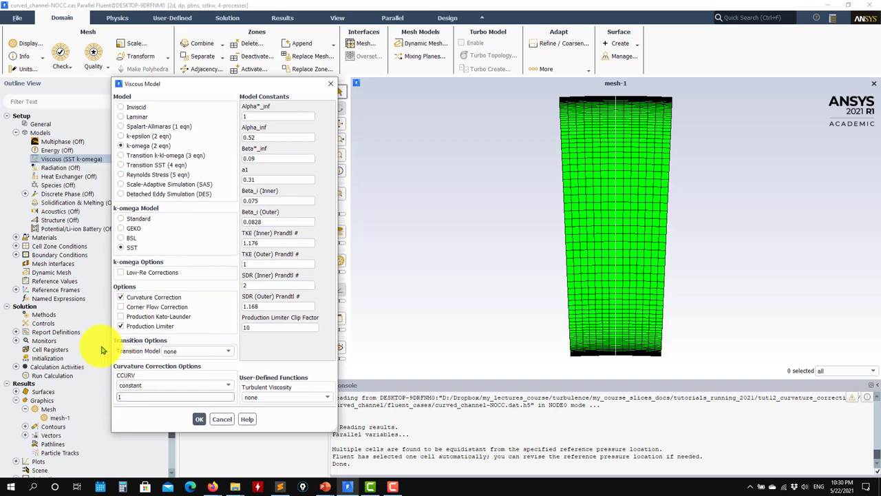
Step: View the NOCC, CC and RSM case files in fluent_cases, then minimize Explorer
click(234, 486)
click(242, 410)
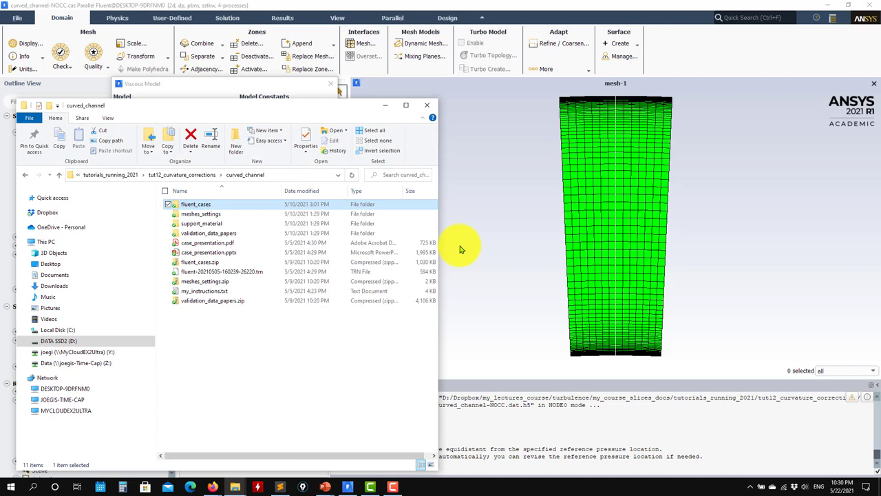
double_click(207, 204)
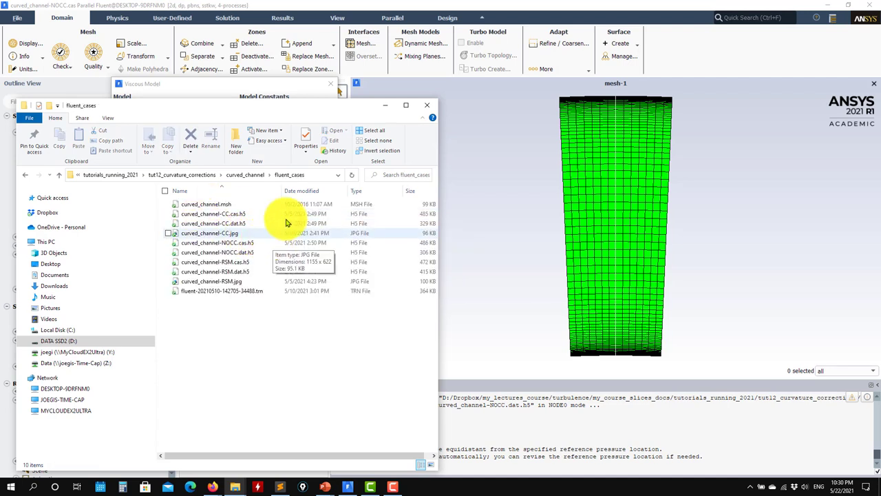
click(385, 105)
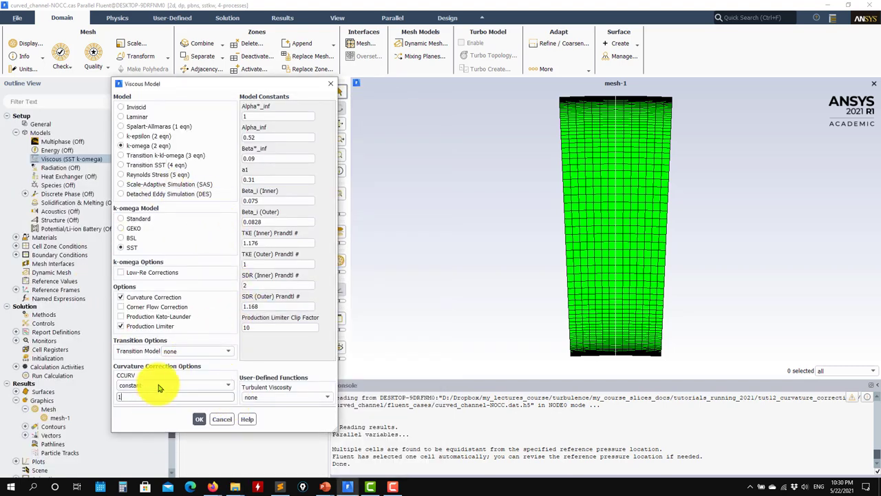
Step: Switch off Curvature Correction, ending with k-omega SST as the selected model
click(141, 298)
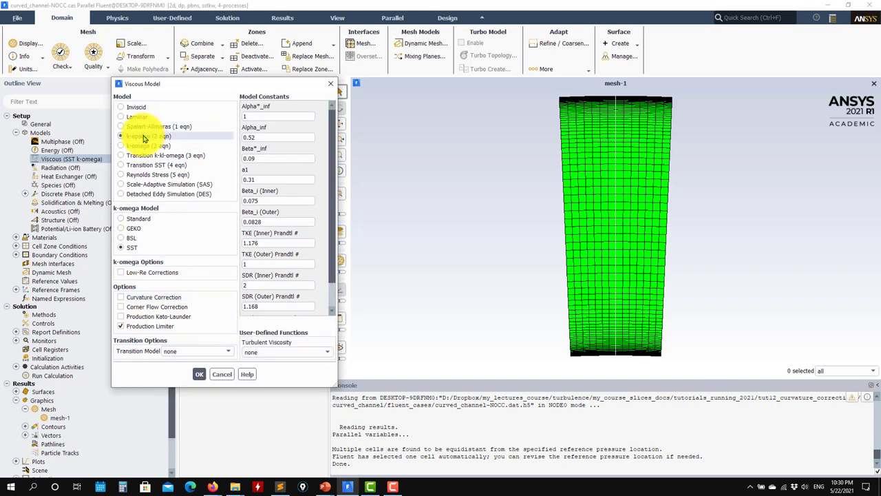
click(143, 138)
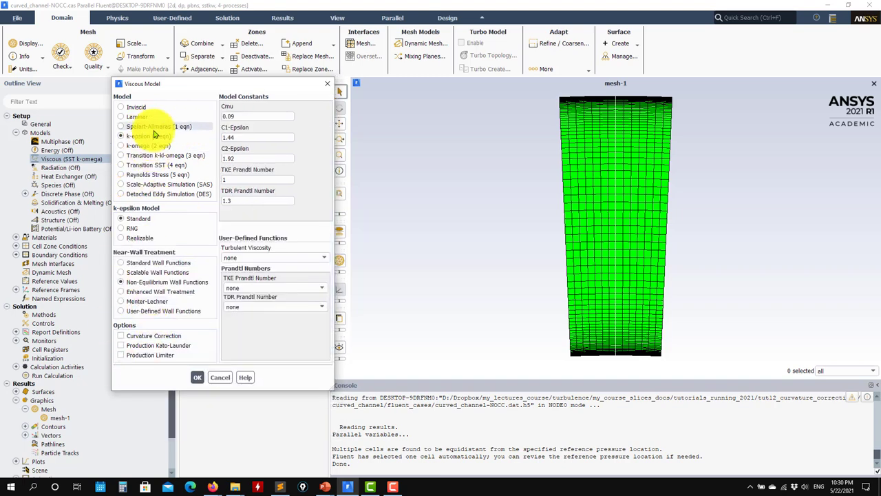
click(154, 128)
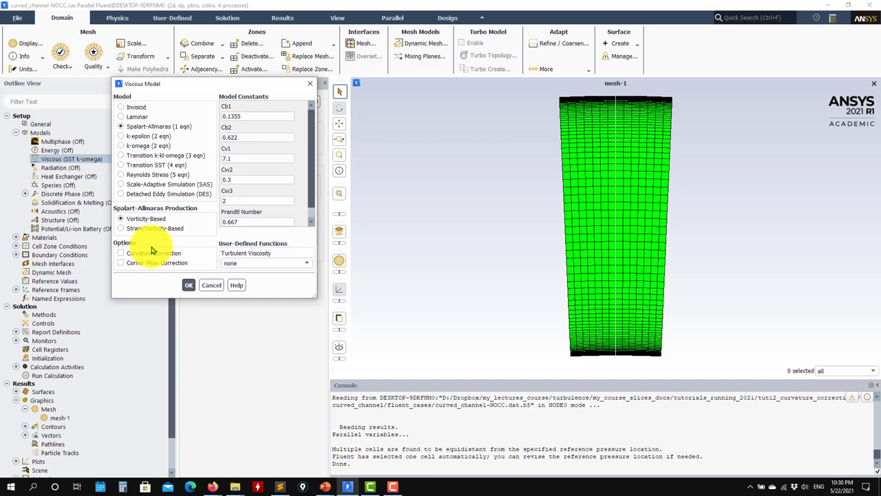
click(134, 146)
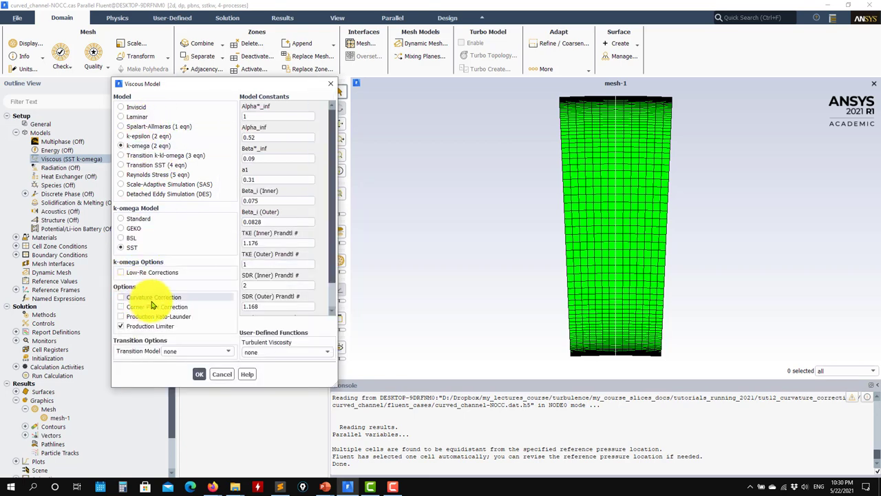
click(152, 296)
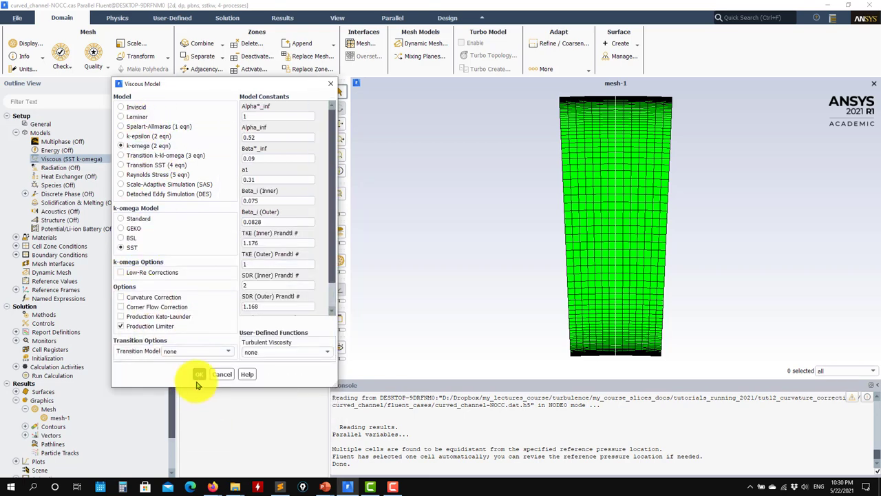
Step: Apply the SST settings and briefly review the boundary condition zones
key(Return)
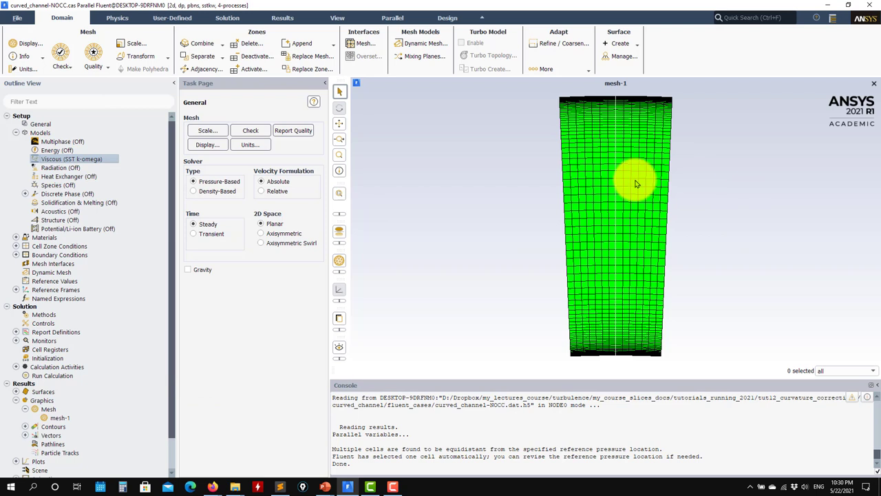
click(16, 256)
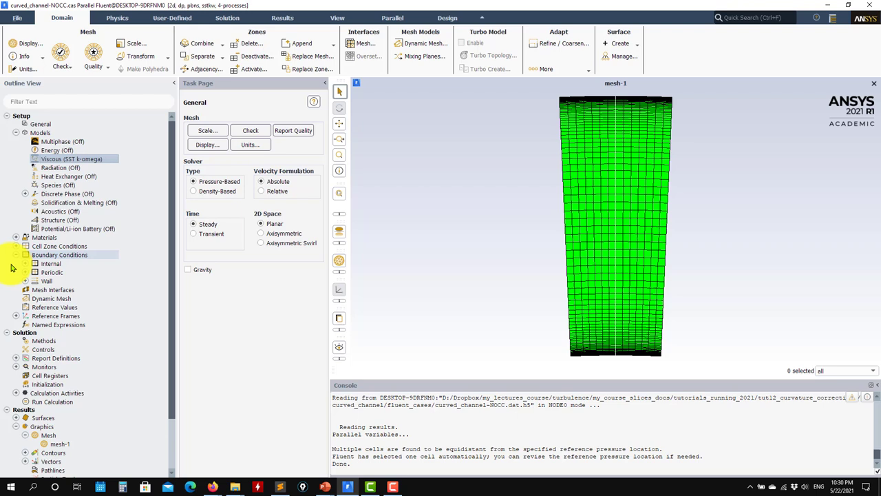
click(17, 256)
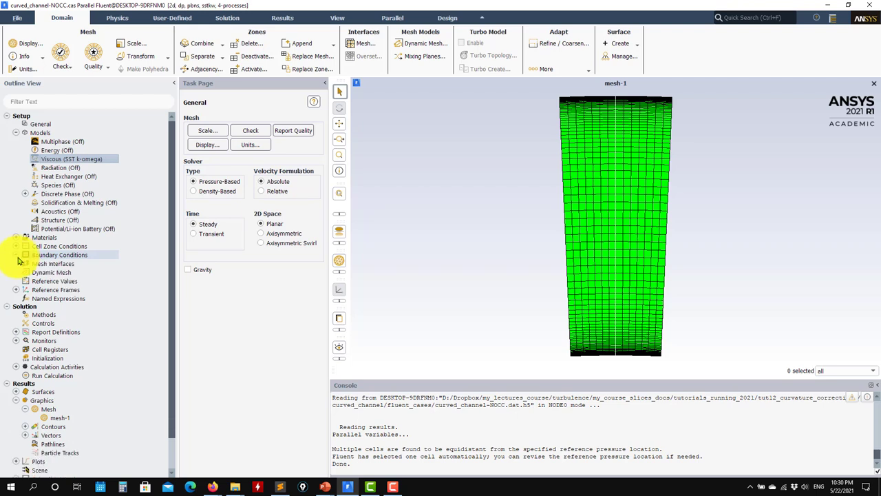
scroll(21, 256, down, 2)
Step: Review the report definitions, then bring up the Solution Initialization page
click(16, 298)
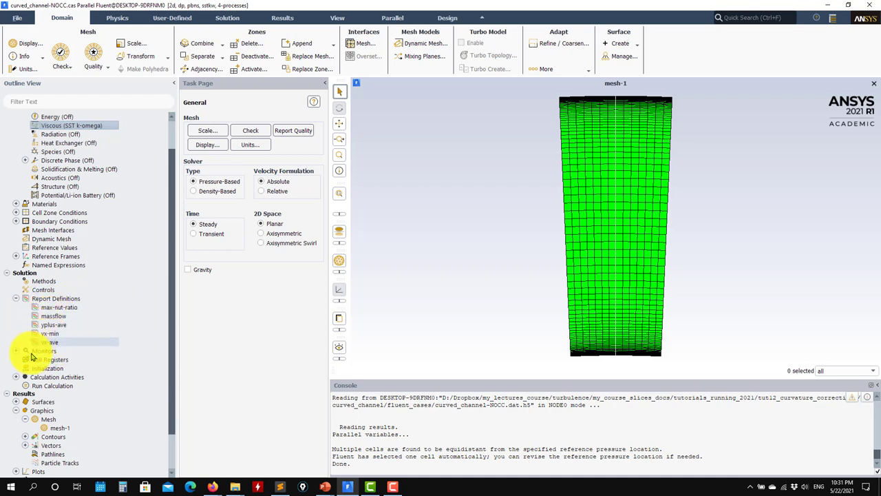
click(15, 299)
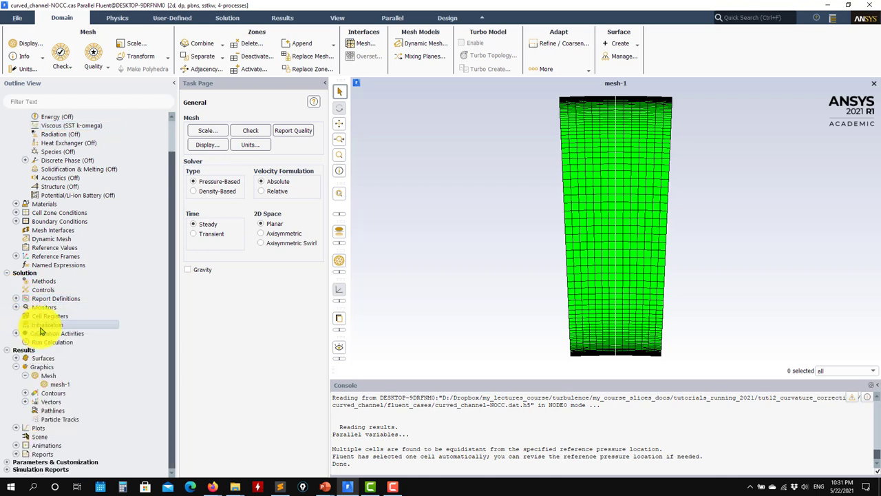
click(43, 325)
Step: Run standard initialization and list the max-nut-ratio, massflow, yplus-ave, vx-min and vx-ave reports
click(206, 343)
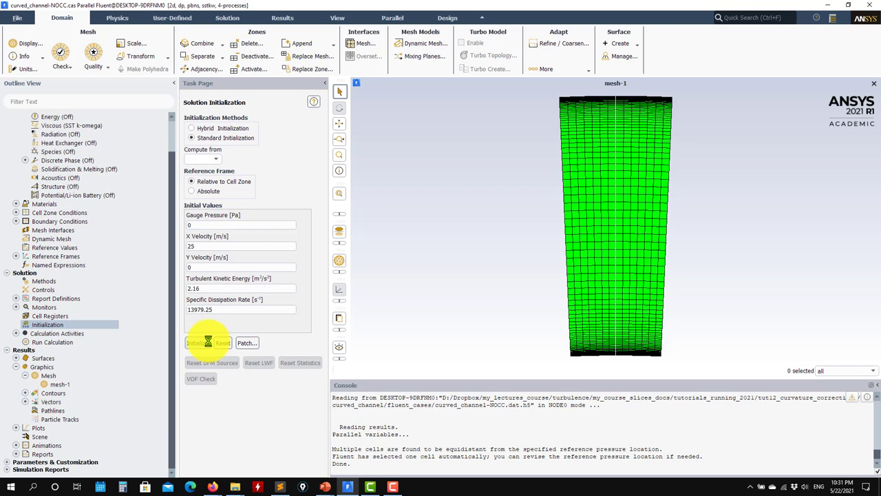
click(17, 298)
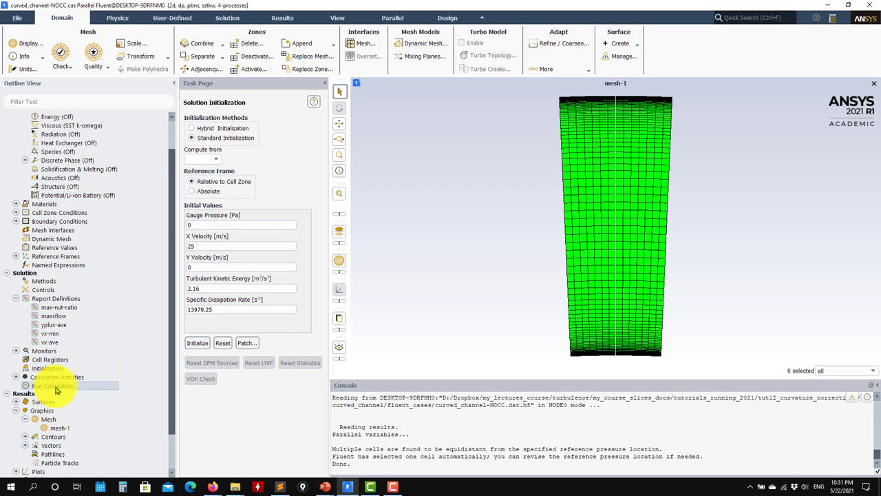
scroll(95, 337, up, 2)
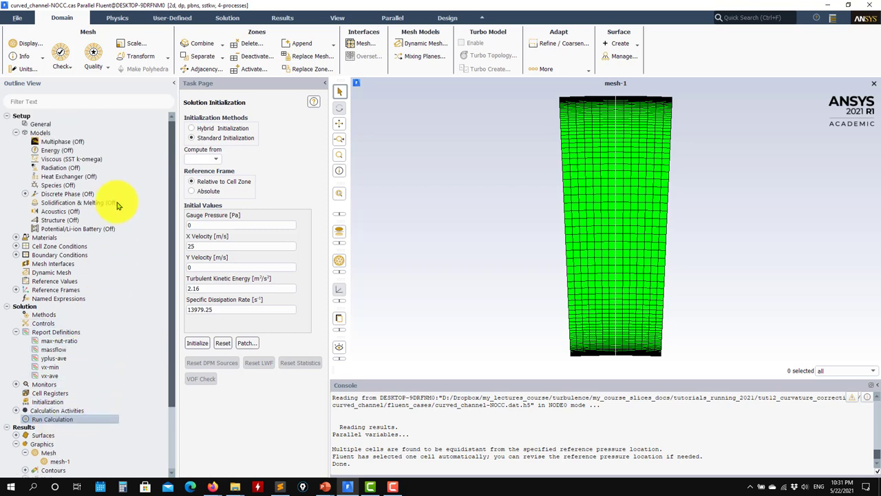
Step: Start the 2000-iteration calculation and check the vx-ave, vx-min, yplus-ave and massflow plots
click(67, 424)
click(261, 332)
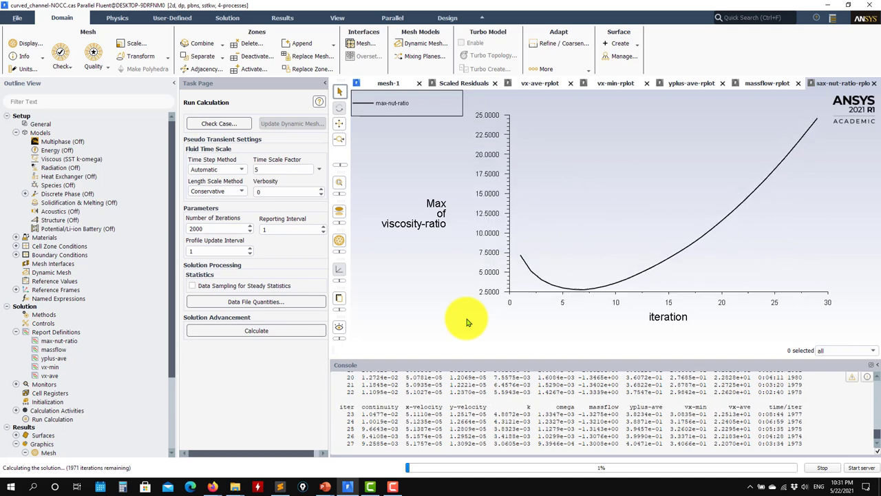
click(539, 84)
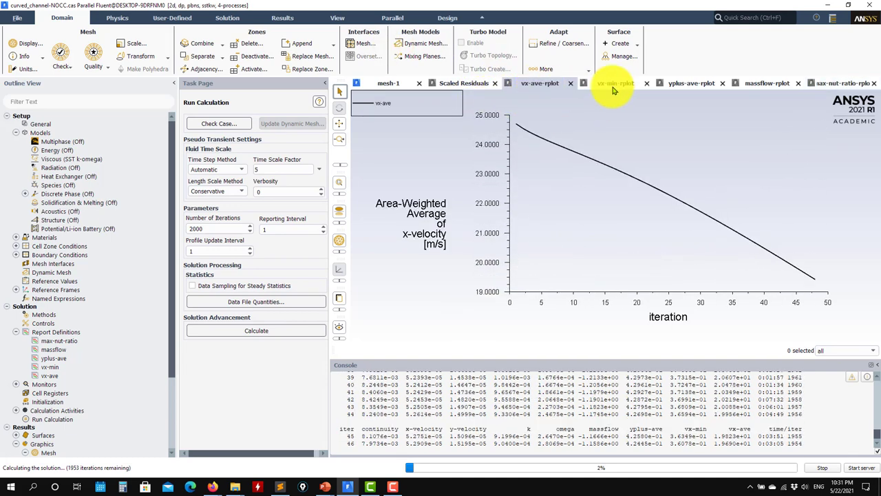
click(623, 84)
click(702, 84)
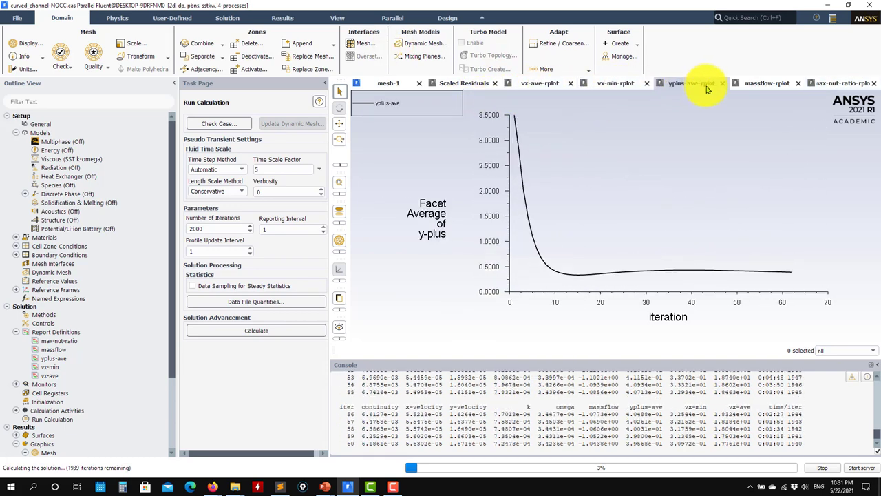
click(781, 84)
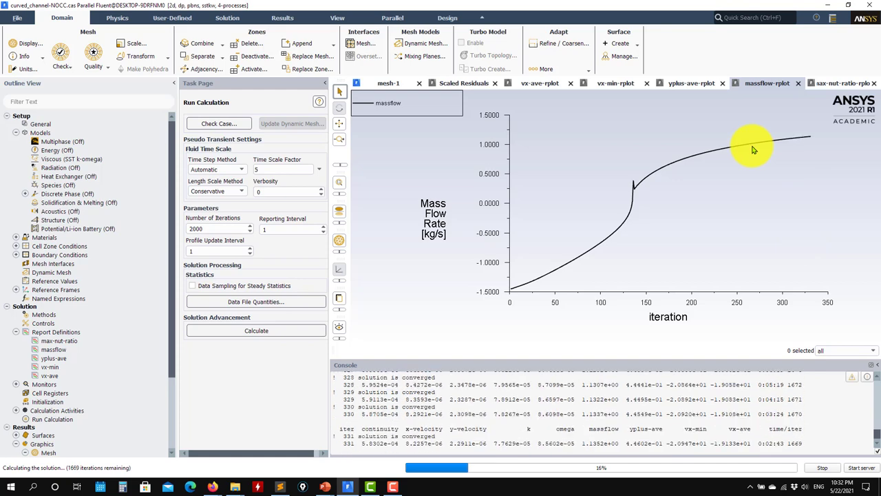
Step: Review the max-nut-ratio, vx-min, vx-ave and residual plots, then stop at iteration 404
click(849, 84)
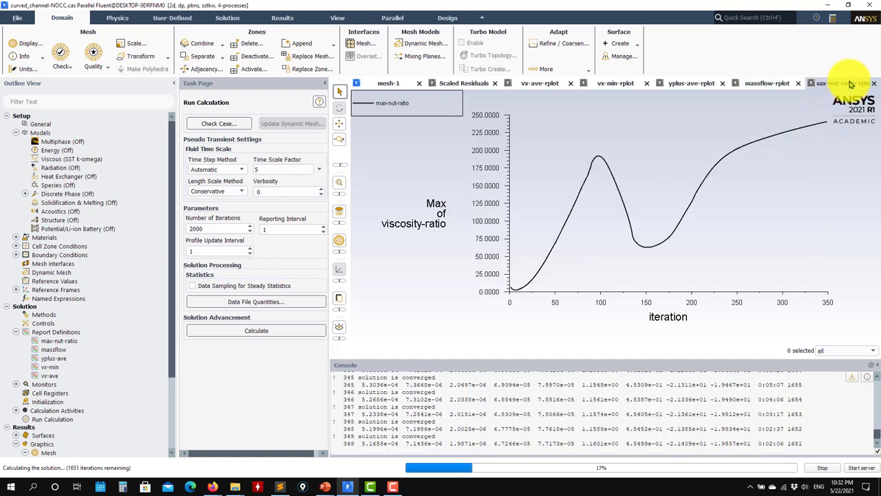
click(611, 84)
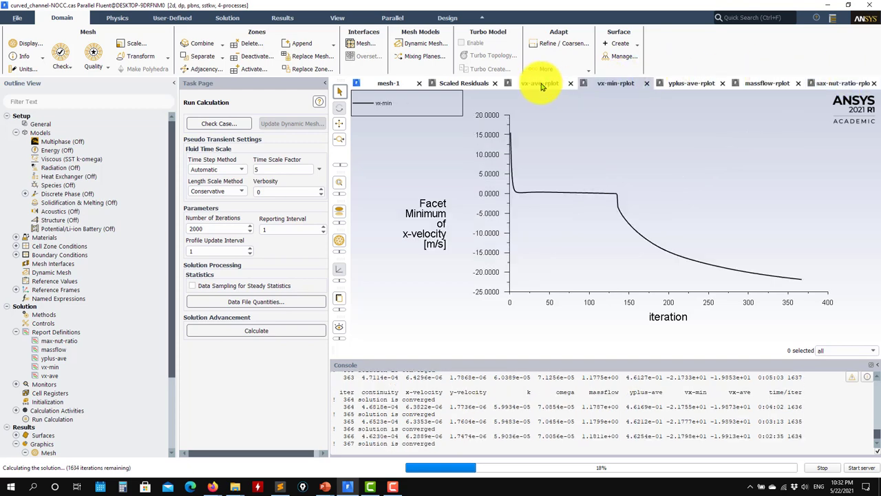
click(542, 84)
click(464, 84)
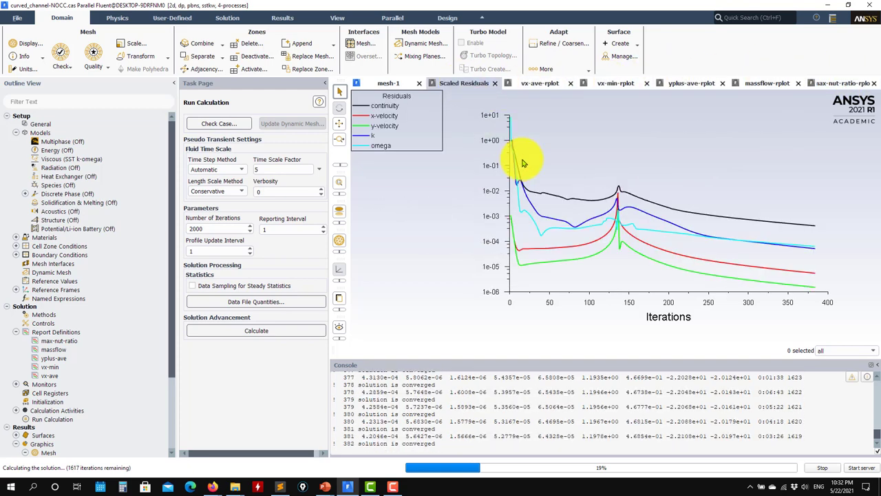
click(822, 468)
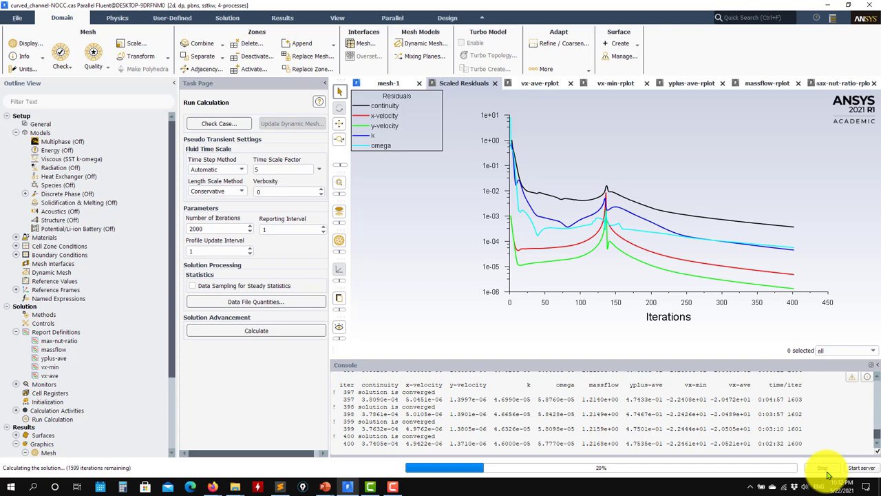
Step: Reload curved_channel-NOCC.cas.h5 case and data, discarding the unsaved run
click(25, 18)
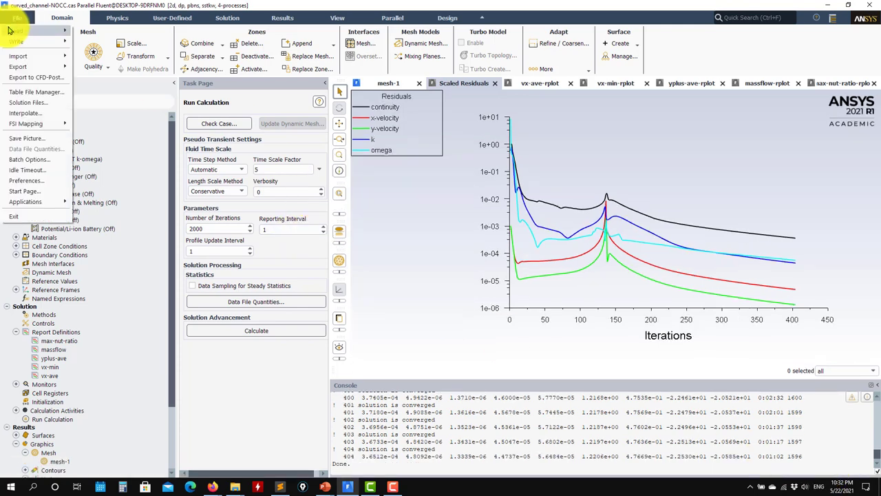
mouse_move(14, 31)
click(114, 62)
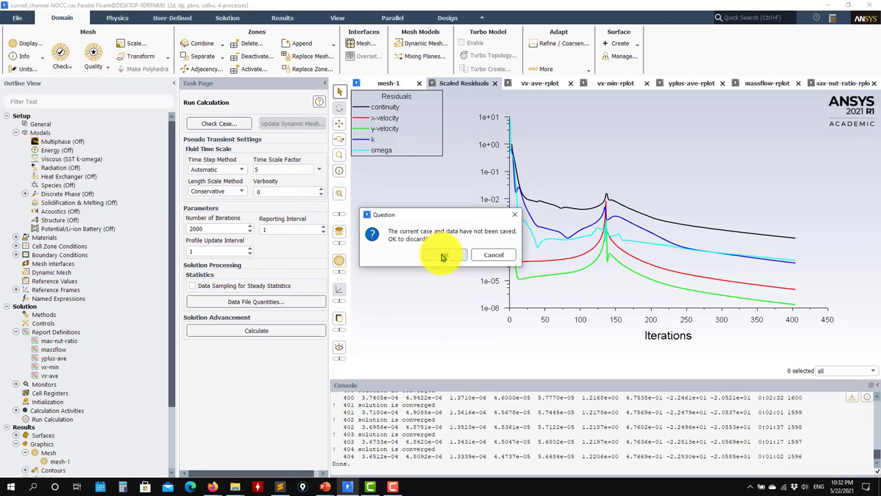
click(444, 255)
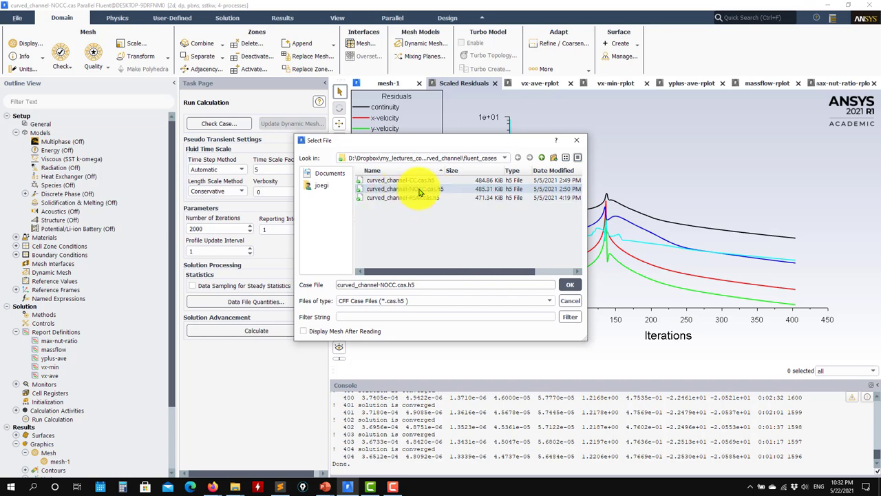
click(570, 284)
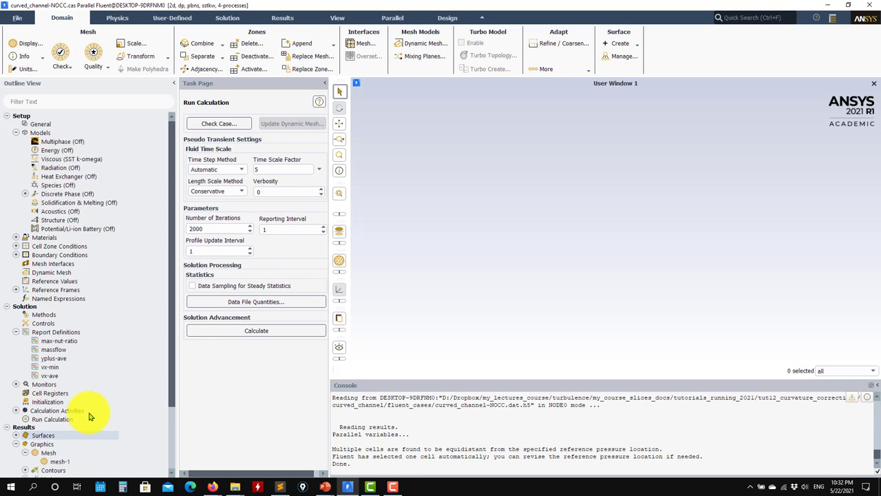
Step: Display the contour-1 velocity magnitude contours of the channel
scroll(51, 411, down, 3)
double_click(55, 402)
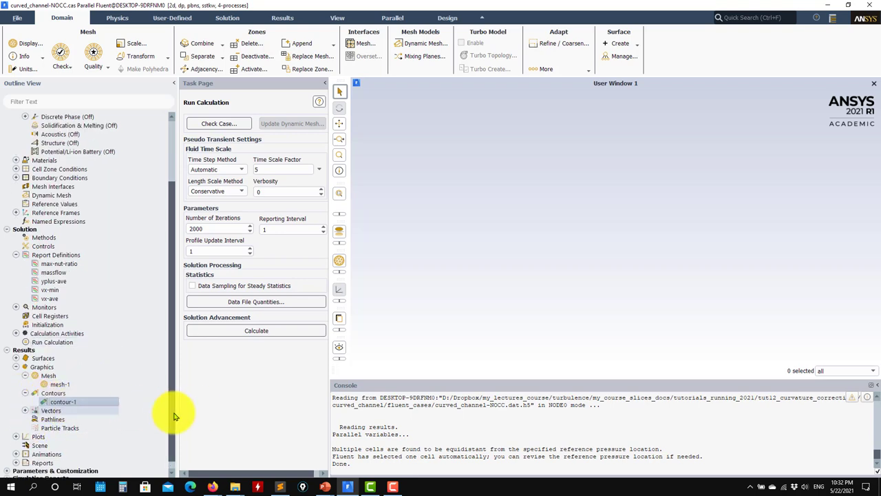
click(259, 438)
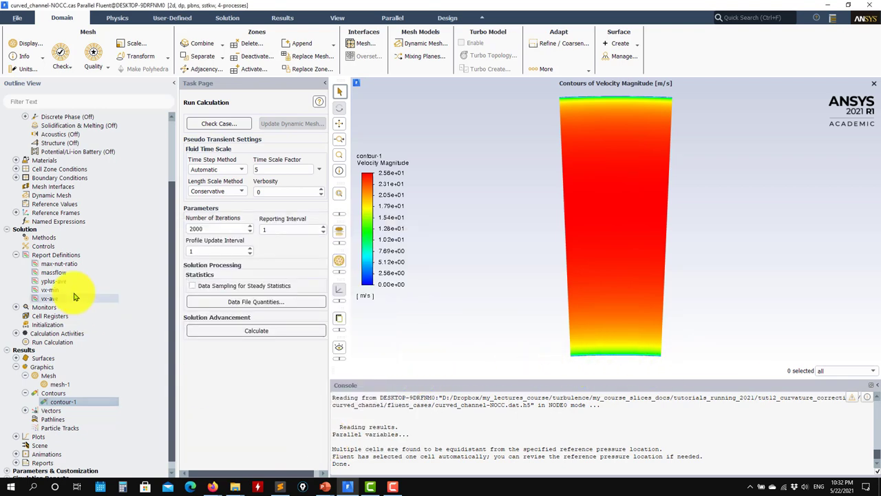
Step: Compute the yplus-ave report, giving an average wall y+ of 0.53563567
double_click(54, 281)
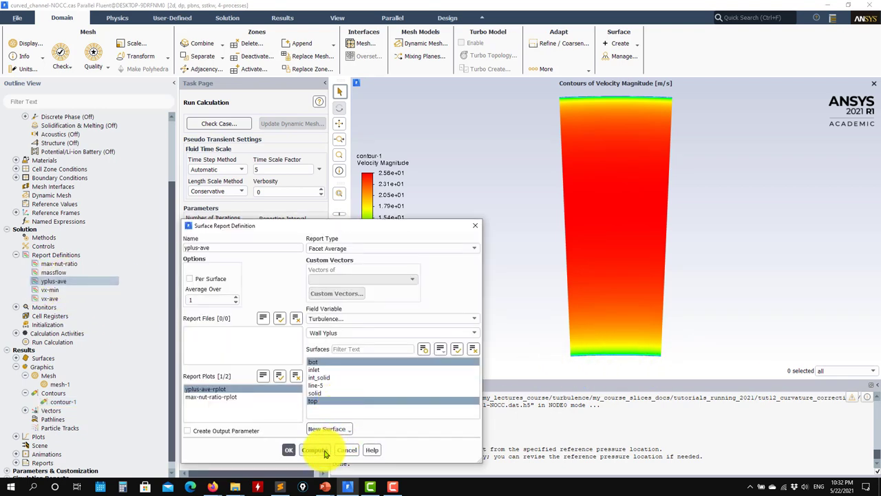
click(325, 452)
click(348, 451)
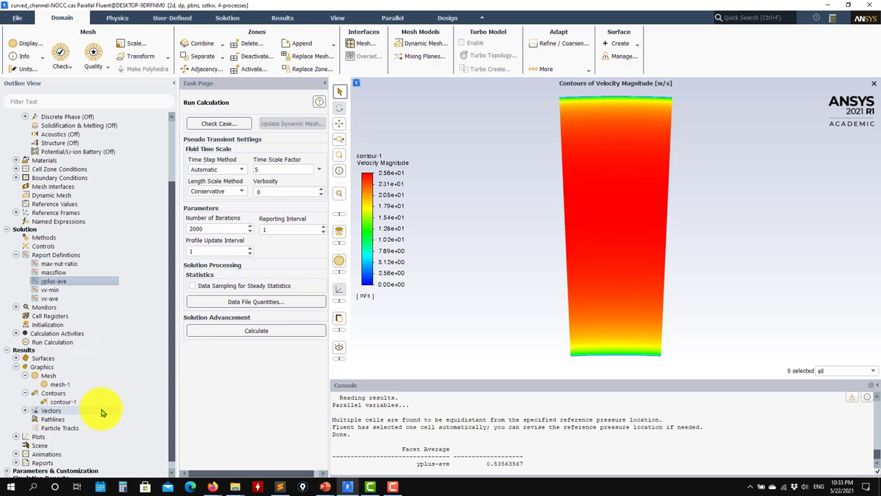
scroll(55, 405, down, 1)
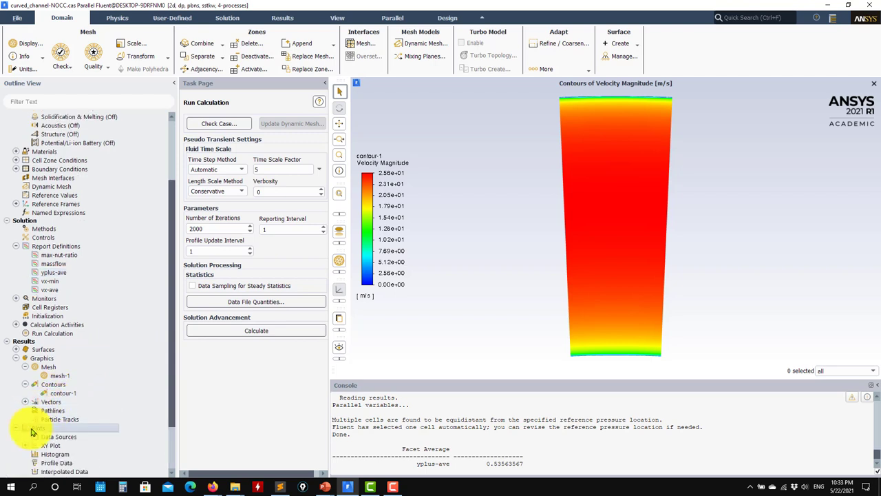
Step: Bring up the xy-plot-1 settings from the Plots branch
double_click(23, 429)
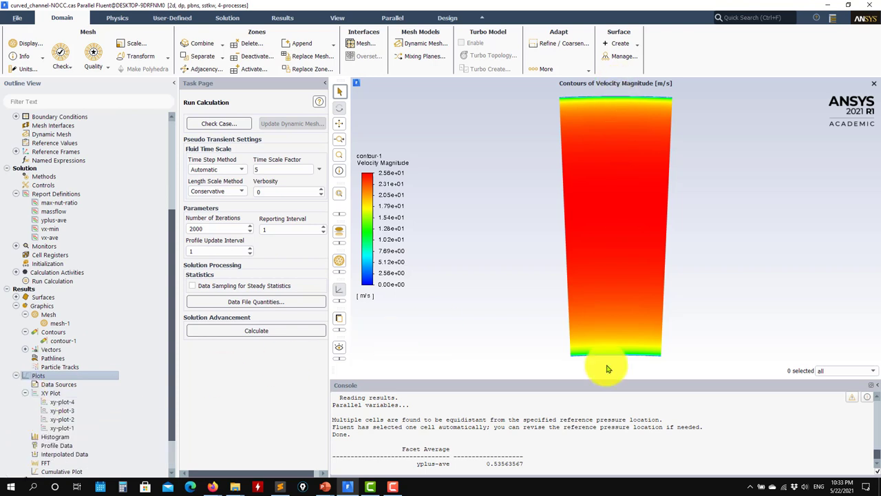
click(68, 428)
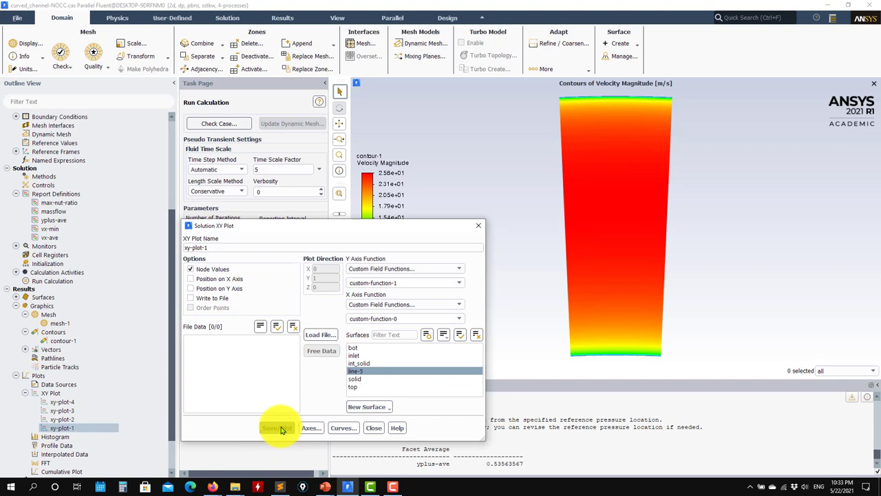
click(281, 428)
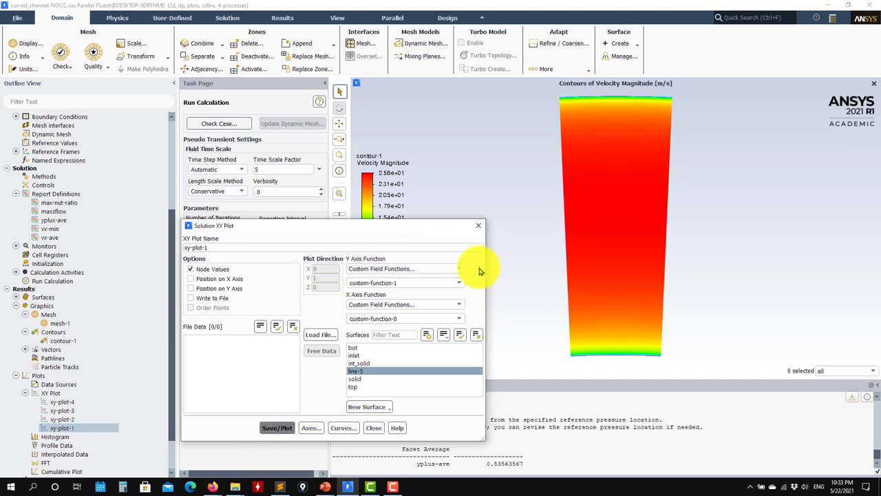
drag(314, 227, 403, 179)
scroll(24, 470, down, 2)
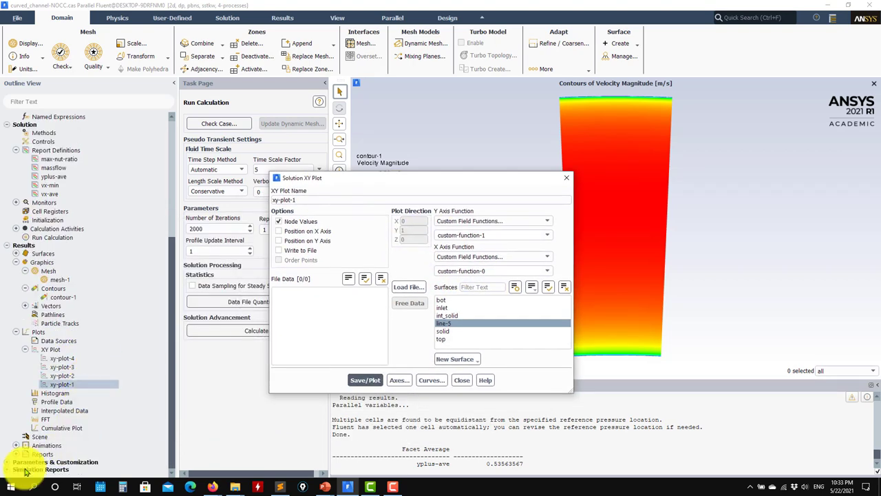
Step: Check the custom field function definitions, then plot custom-function-1 versus custom-function-0 along line-5
click(6, 461)
scroll(17, 441, down, 2)
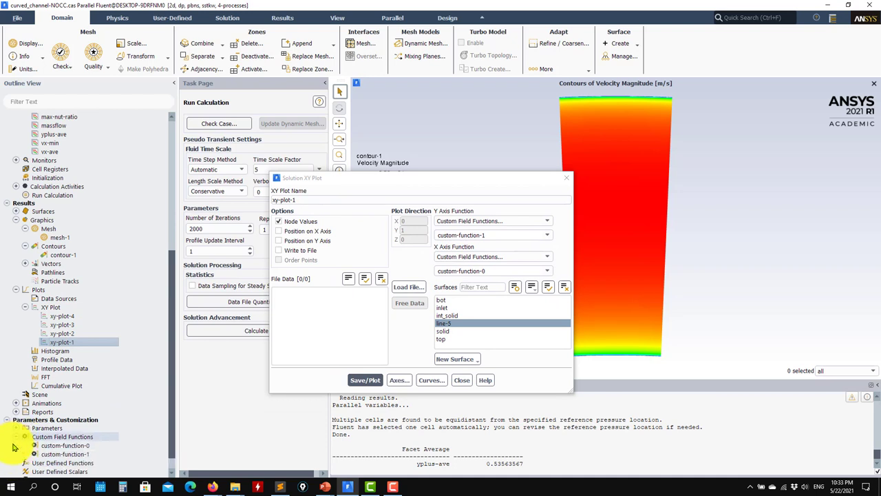
right_click(72, 443)
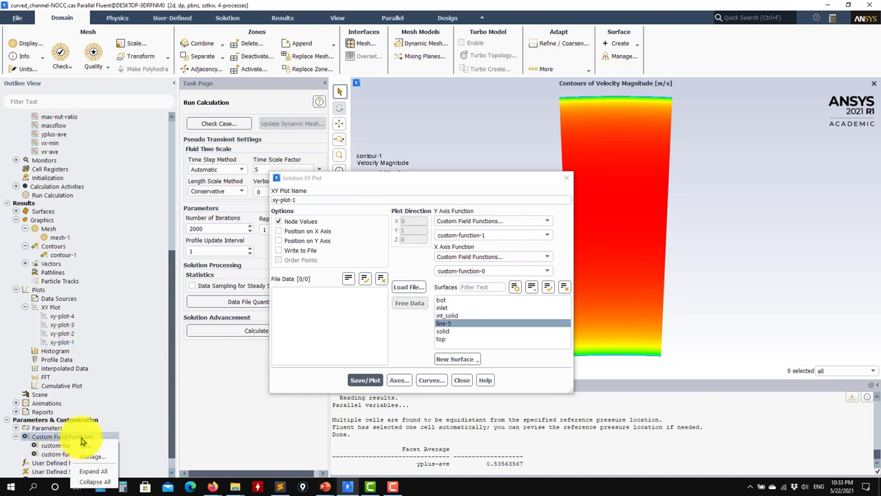
click(91, 475)
click(221, 273)
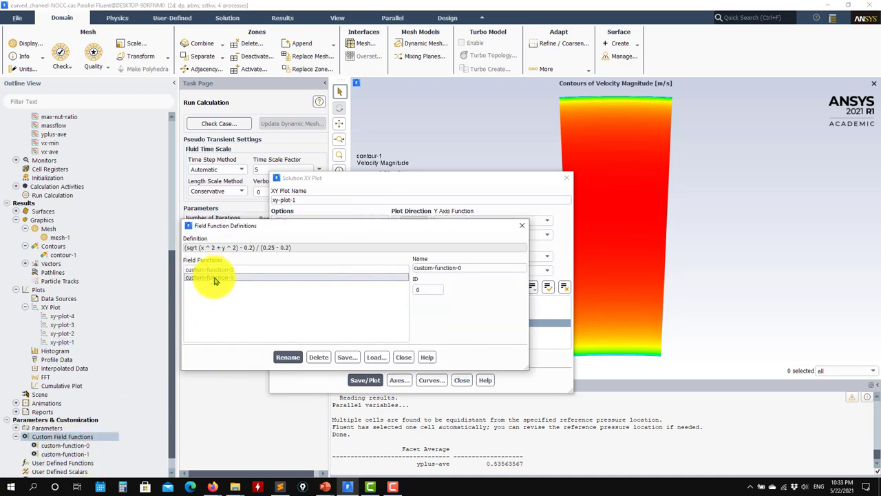
click(414, 356)
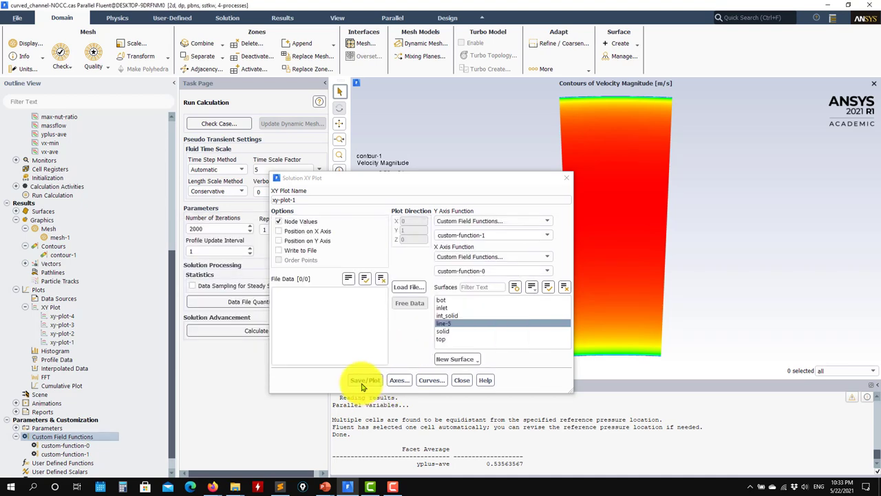
click(365, 380)
drag(486, 185, 249, 151)
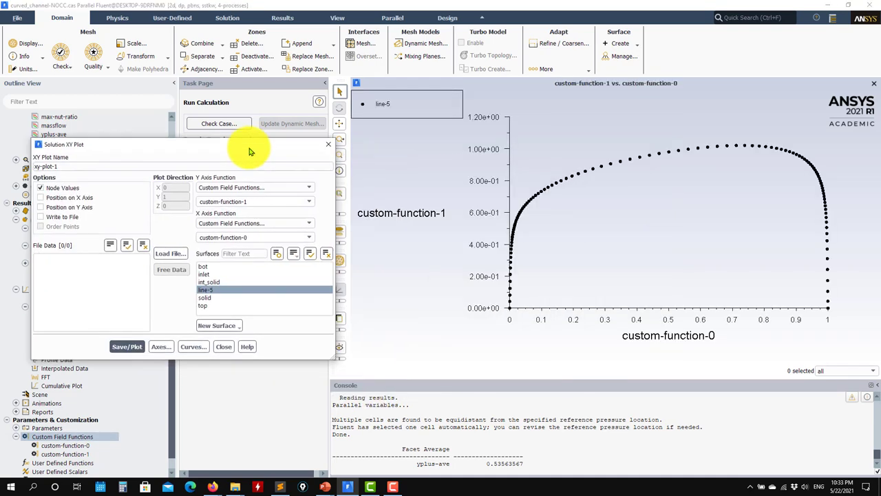
Step: Overlay experimental points from validation_data_papers/exp_data.xy on the NOCC profile plot
click(171, 253)
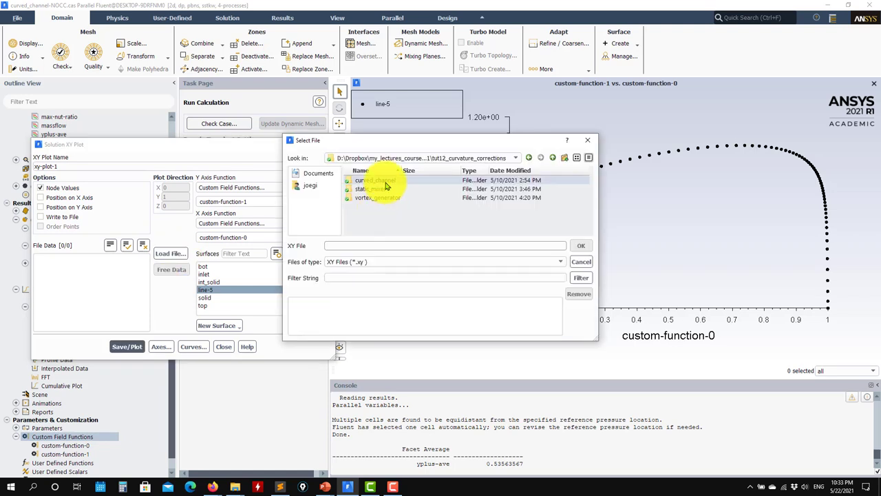
double_click(378, 179)
double_click(385, 206)
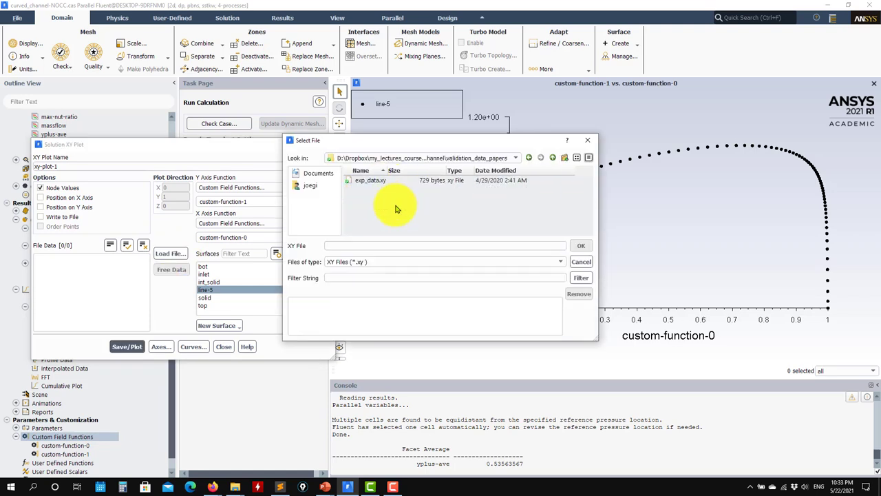
click(367, 186)
click(581, 245)
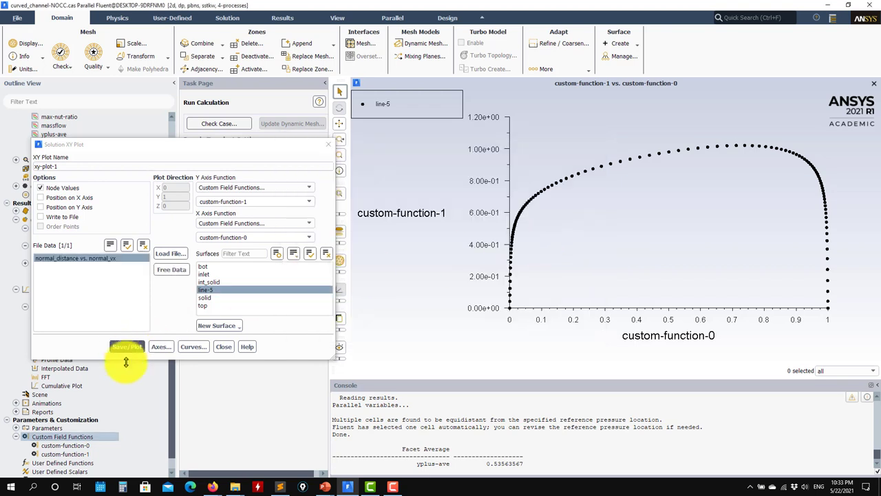
click(124, 350)
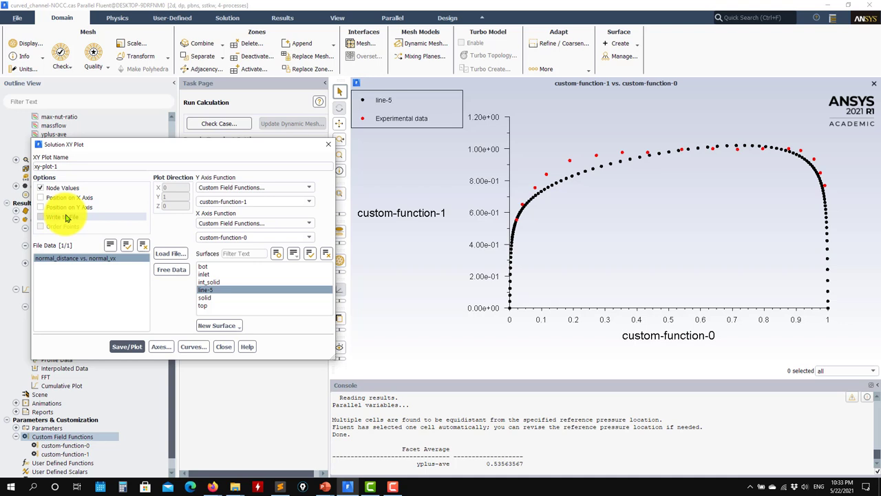
Step: Write the line-5 profile data to an .xy file and close the plot settings
click(67, 217)
click(125, 347)
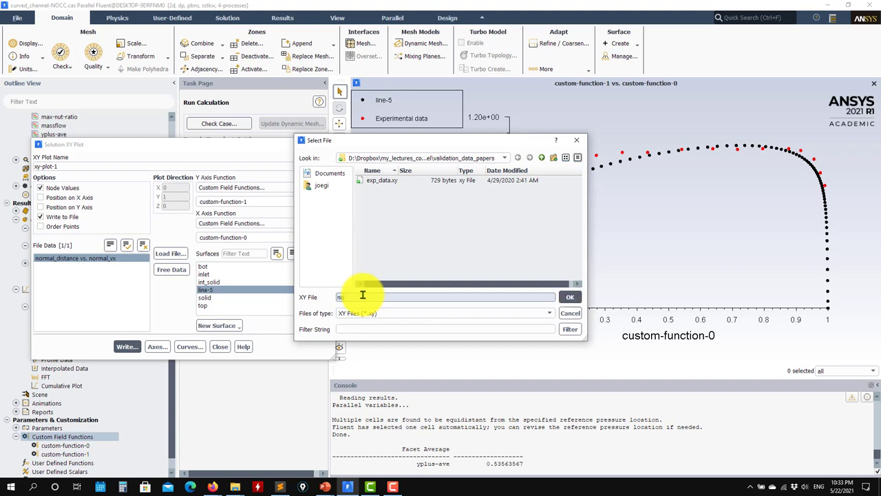
key(Return)
click(226, 347)
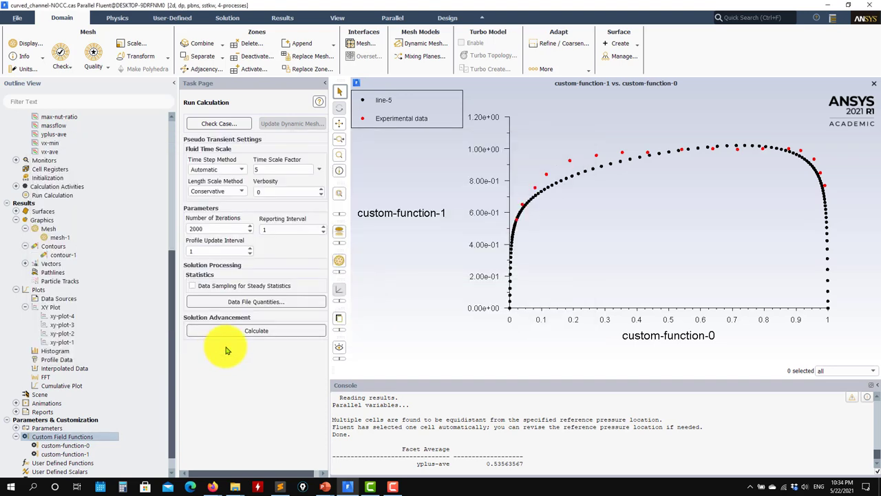
Step: Read the curved_channel-CC.cas.h5 case and its data into Fluent
click(17, 17)
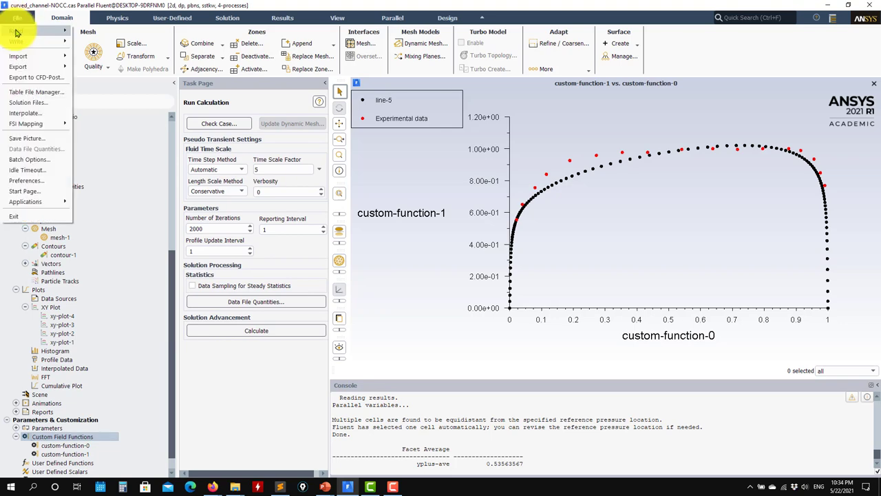
mouse_move(31, 30)
click(102, 63)
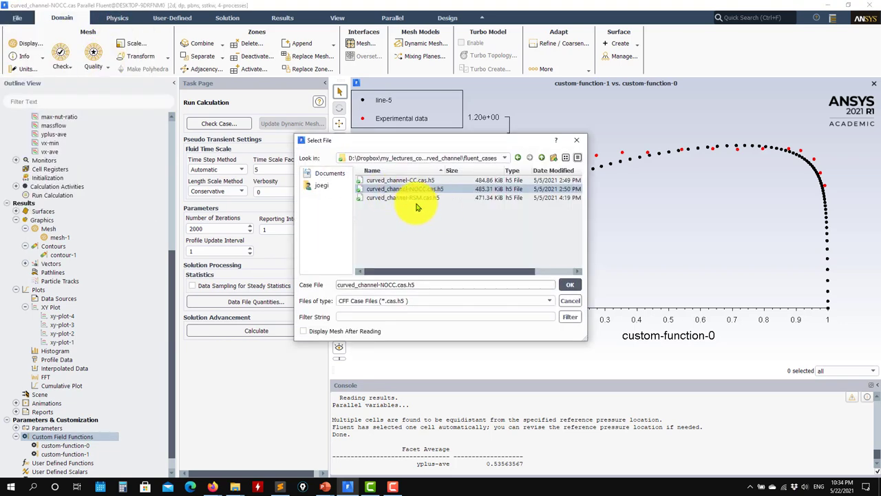
click(402, 180)
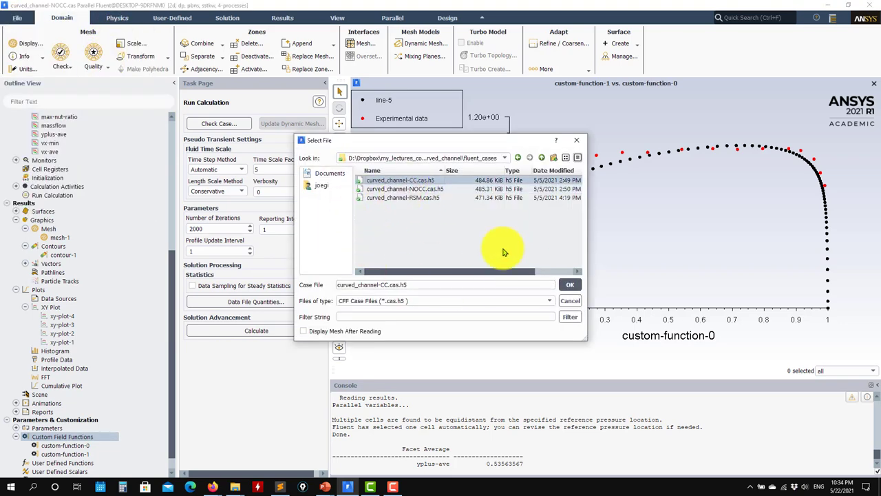
click(570, 285)
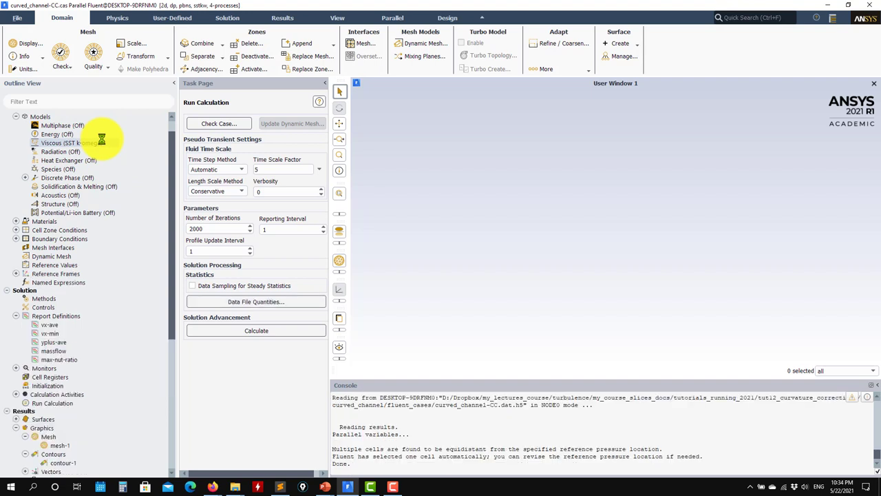
scroll(90, 155, down, 5)
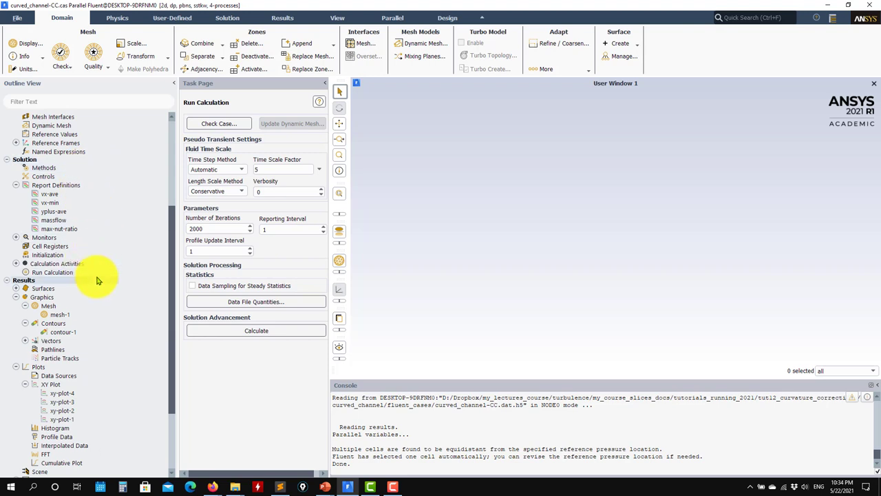
scroll(88, 331, down, 4)
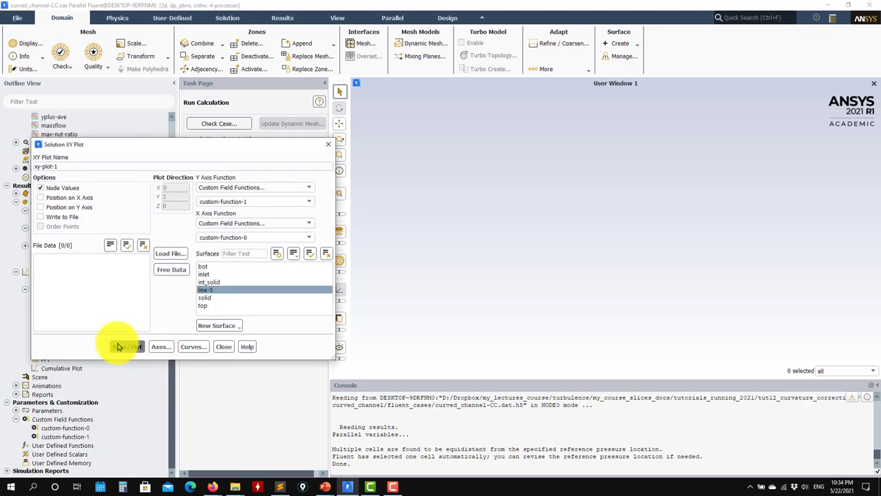
Step: Plot the CC run's line-5 velocity profile from xy-plot-1
click(126, 347)
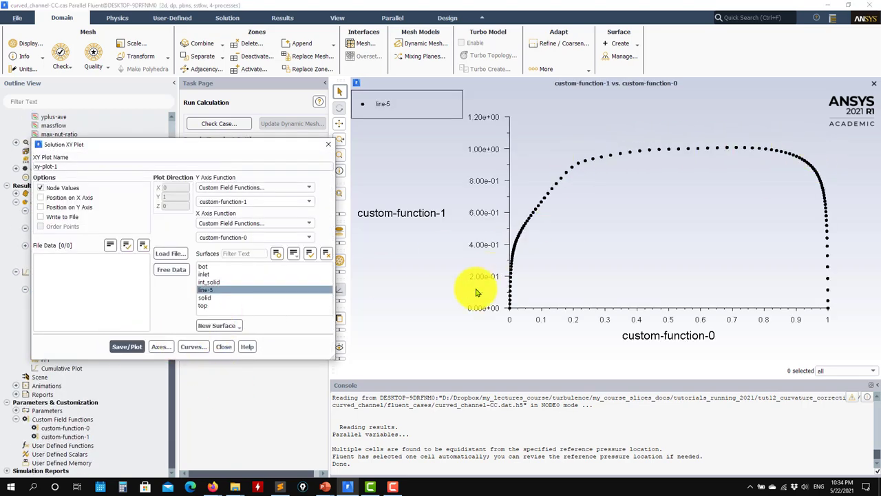
drag(210, 146, 371, 260)
scroll(80, 232, up, 10)
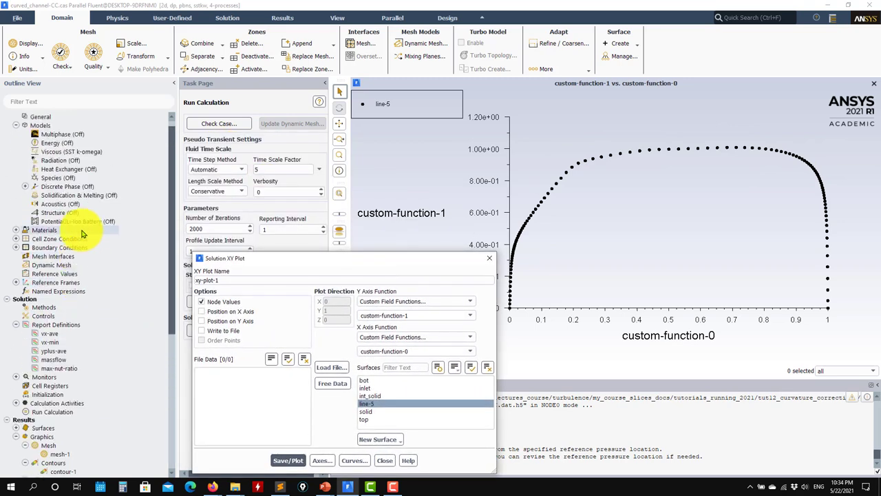
Step: Confirm that SST k-omega Curvature Correction is enabled in the Viscous model
click(73, 162)
double_click(73, 163)
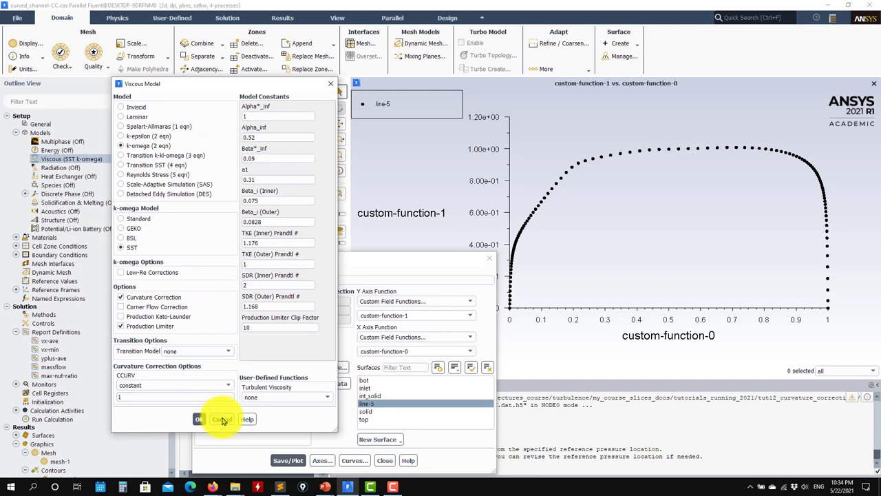
click(198, 419)
drag(419, 265, 322, 57)
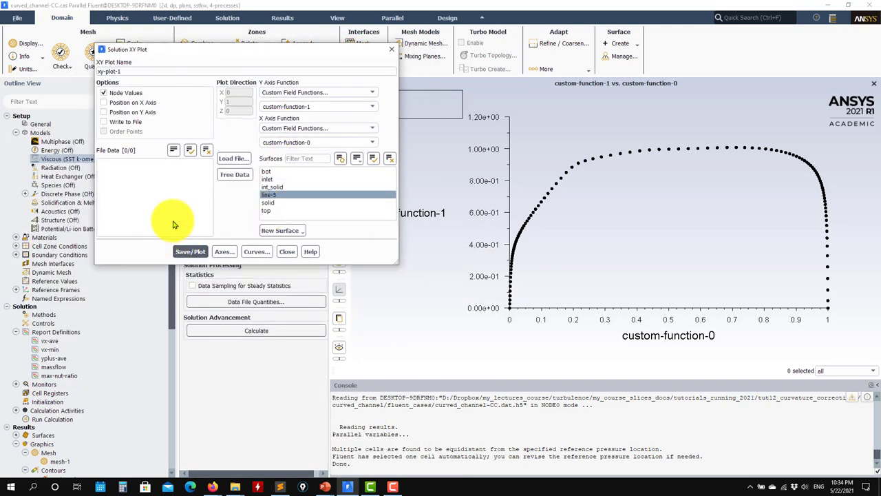
Step: Load exp_data.xy and replot with the experimental points
click(233, 158)
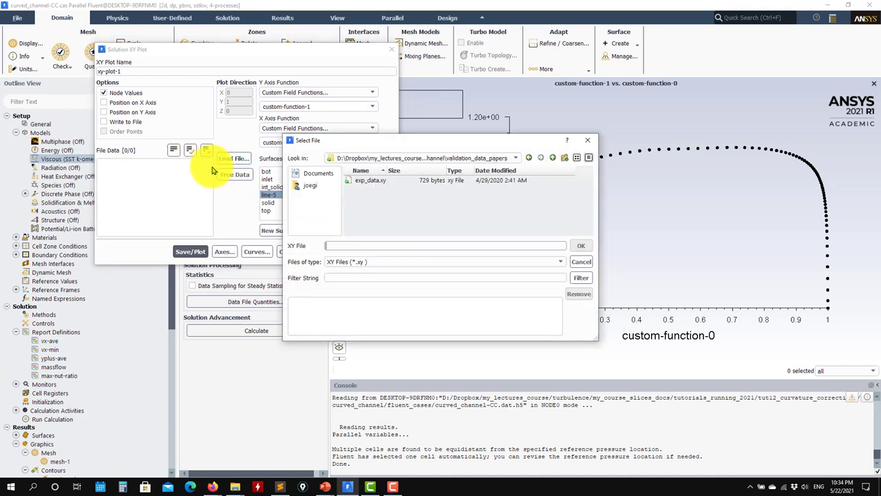
click(365, 180)
click(580, 246)
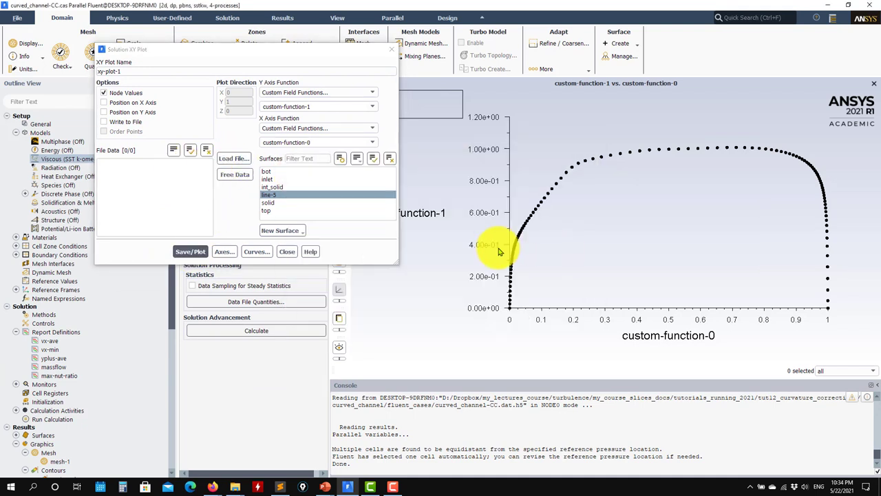
click(241, 158)
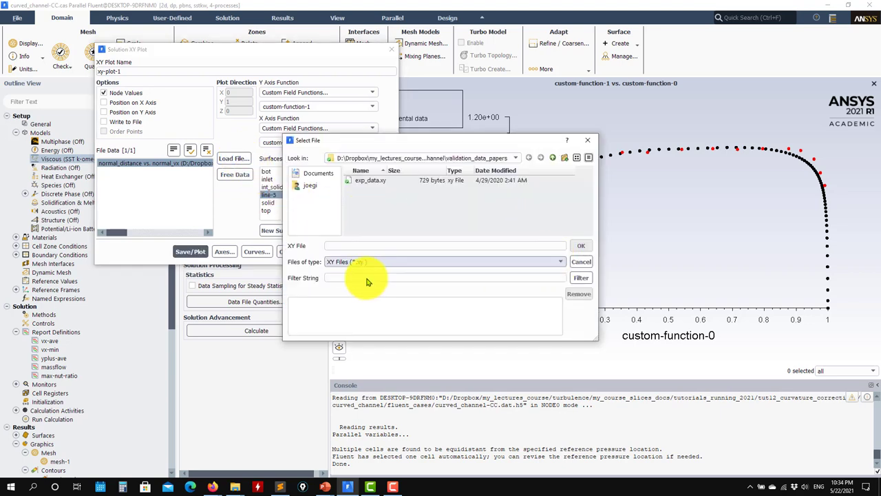
Step: Load the saved NOCC profile .xy file, replot all three series, and close the plot settings
click(368, 195)
click(580, 246)
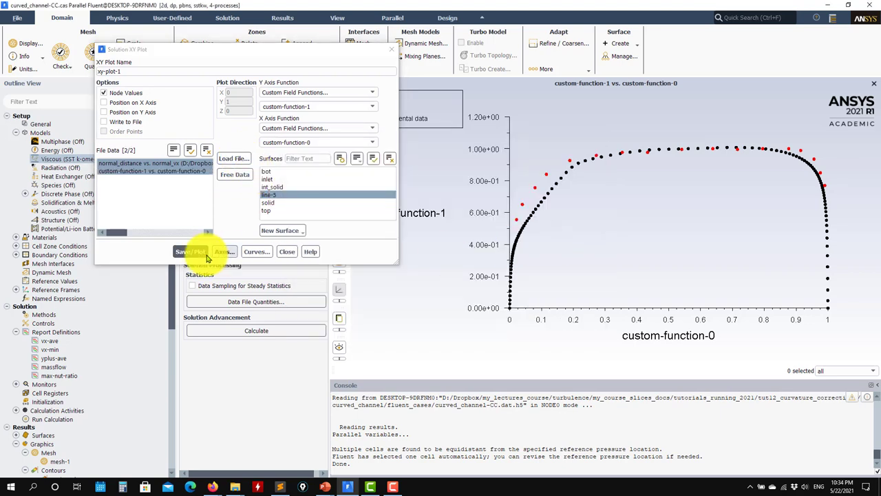
click(205, 253)
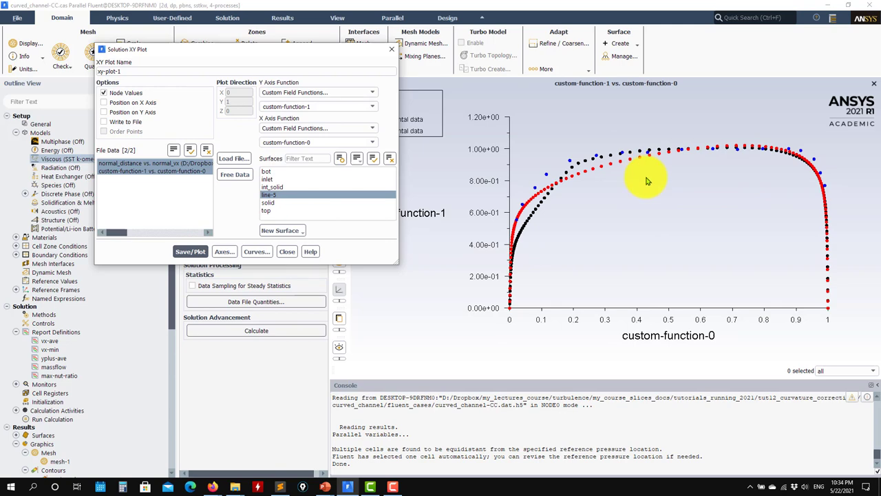
drag(321, 50, 224, 108)
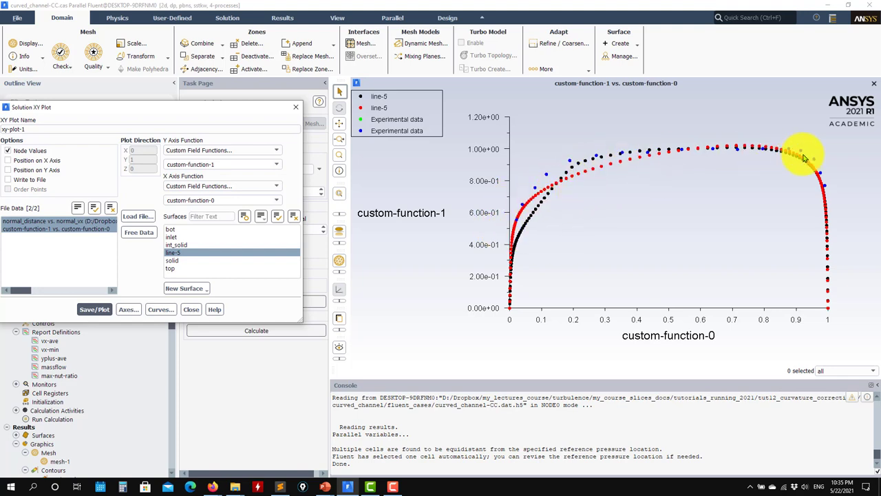
click(191, 310)
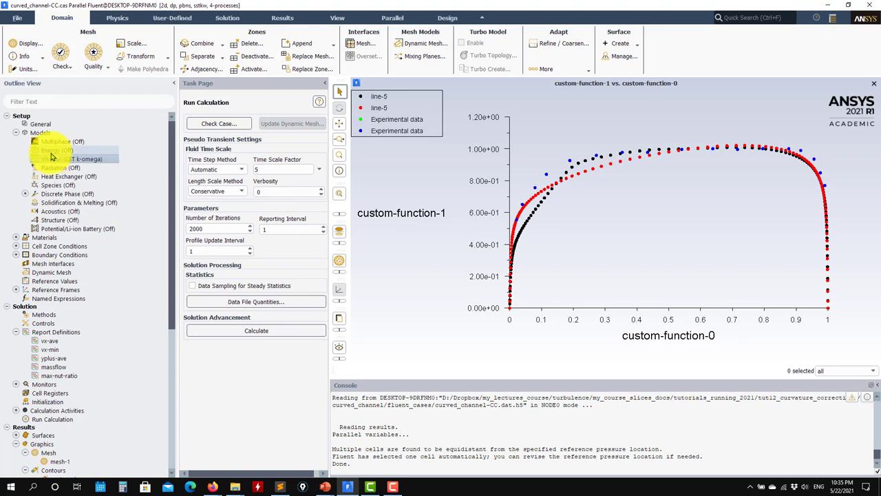
Step: Enable the CCURV curvature correction coefficient in the Viscous model
double_click(87, 161)
click(165, 395)
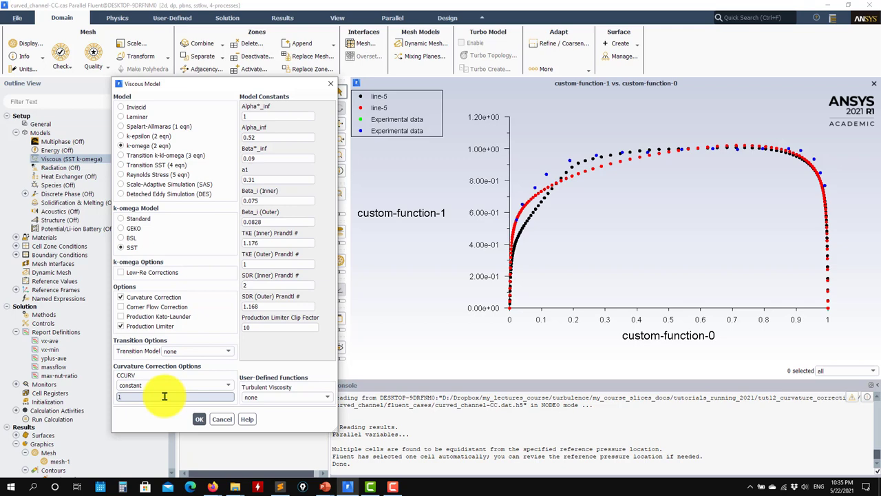
click(196, 418)
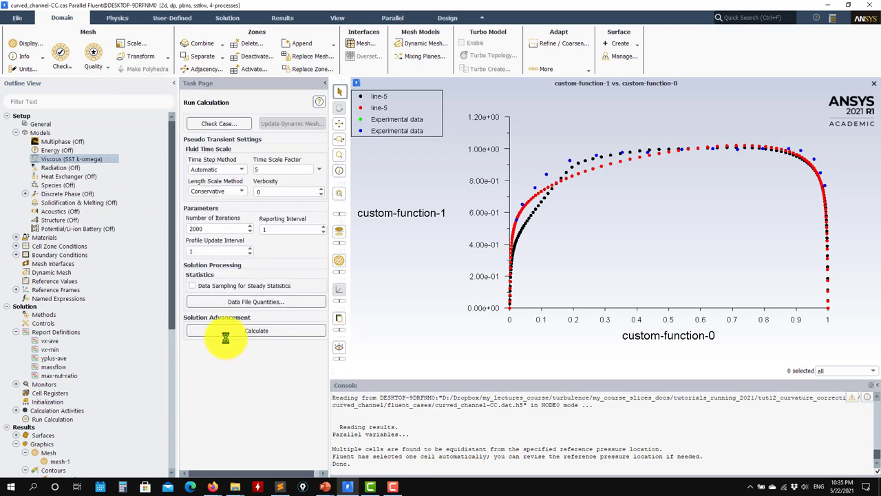
Step: Resume the iterations and check the vx-min, yplus-ave, massflow, viscosity-ratio and residual monitors
click(252, 332)
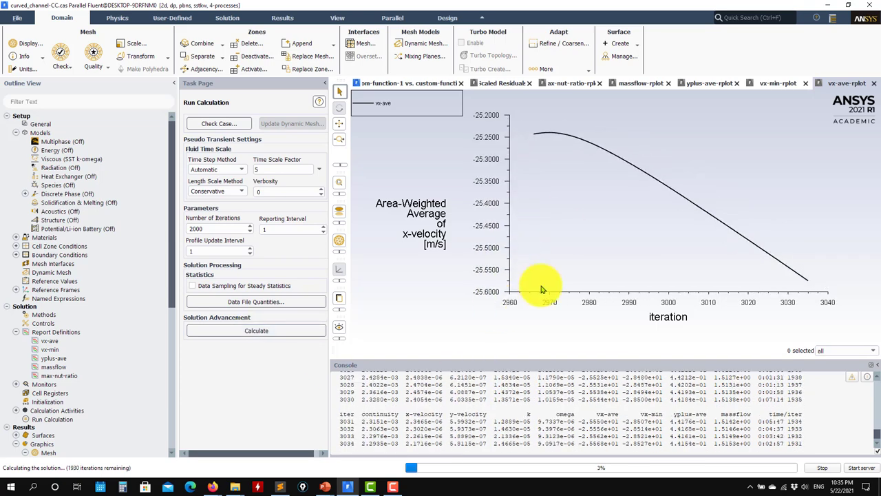
click(776, 83)
click(713, 84)
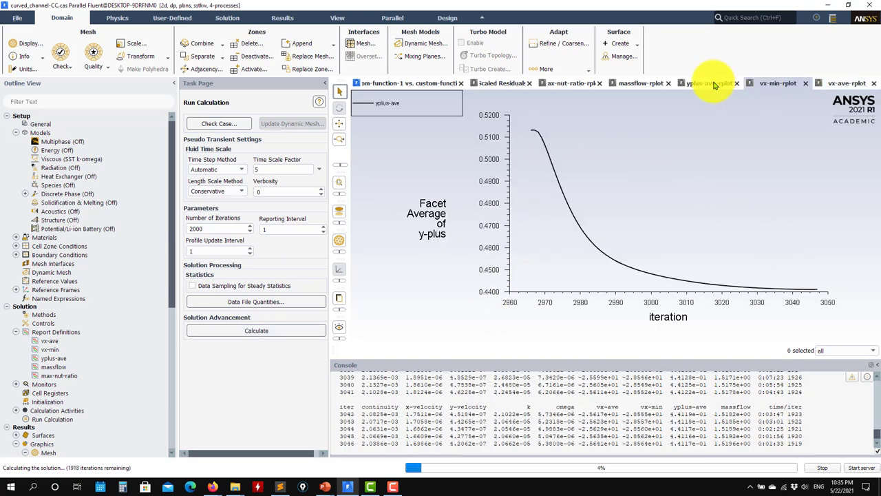
click(647, 83)
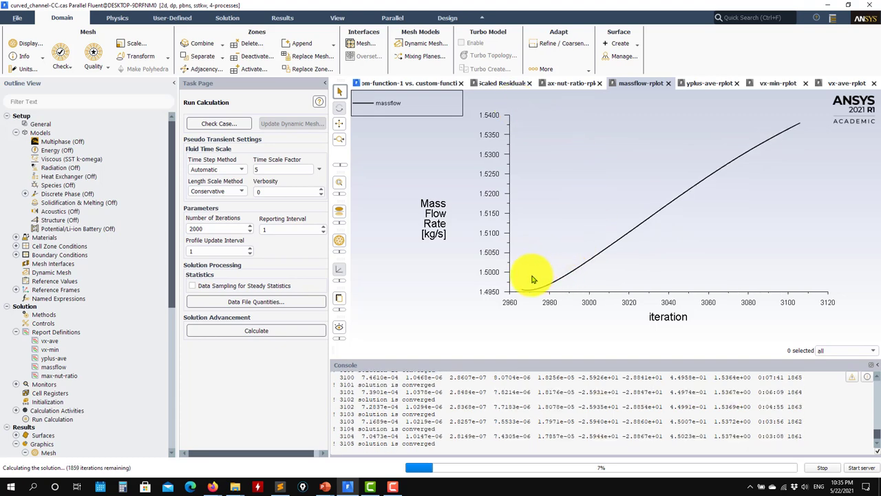
click(556, 83)
click(506, 82)
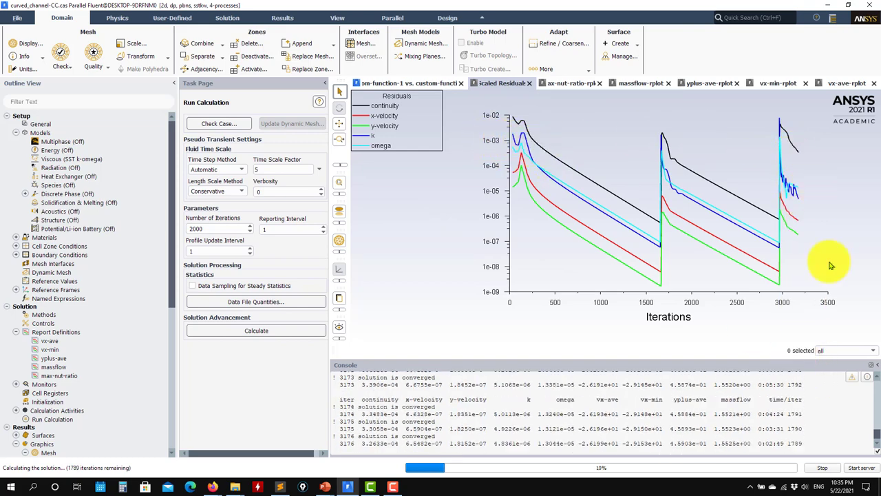
Step: Stop the run at iteration 3187 and replot the line-5 profile with exp_data.xy points
click(822, 468)
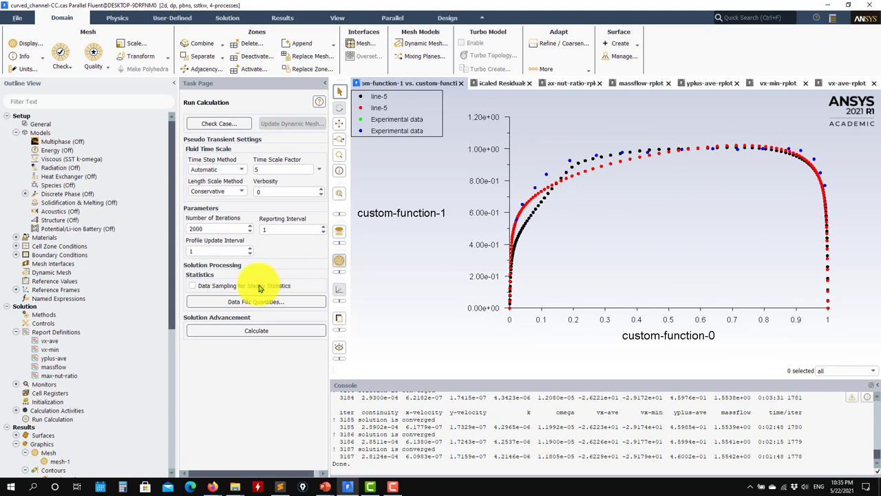
scroll(103, 344, down, 7)
double_click(62, 384)
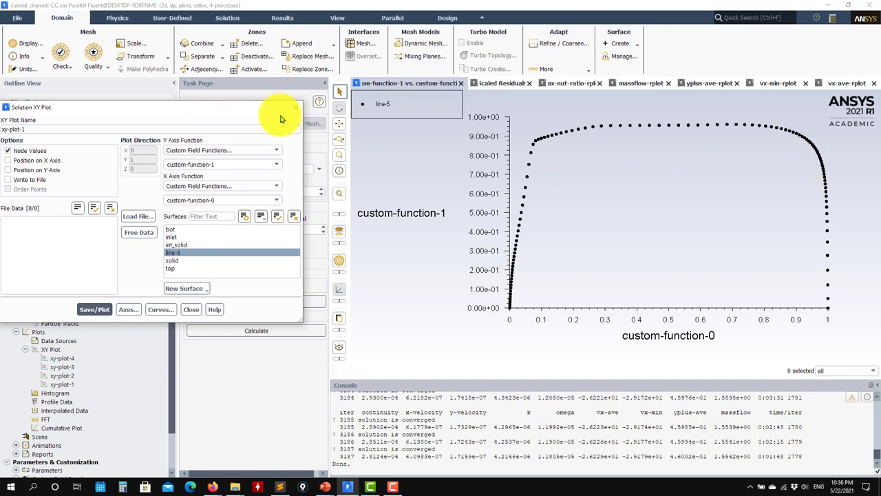
drag(210, 108, 275, 111)
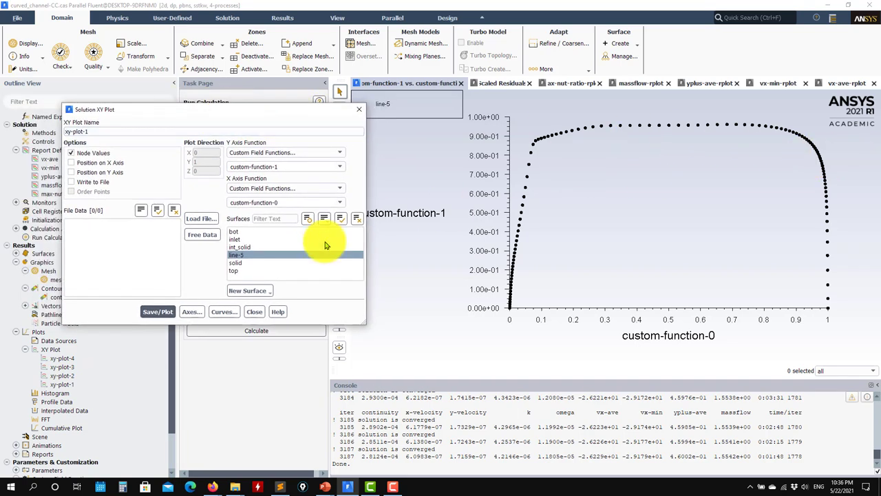
click(193, 217)
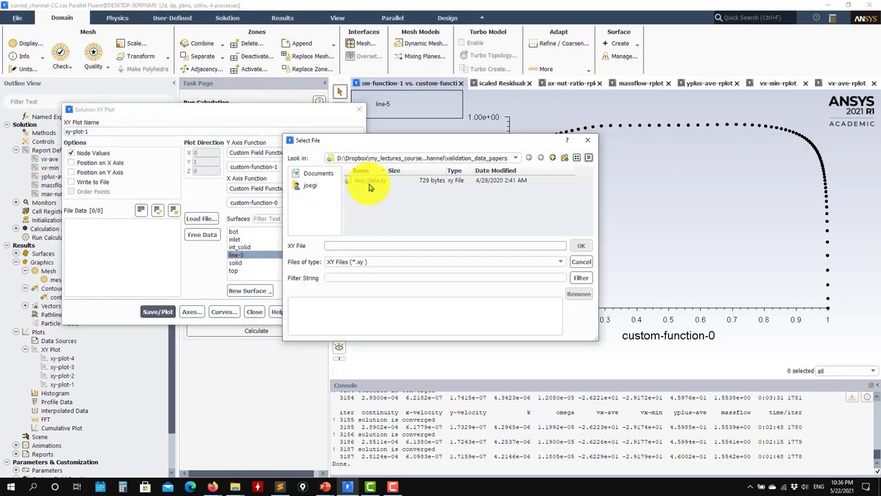
click(369, 180)
click(581, 245)
click(157, 311)
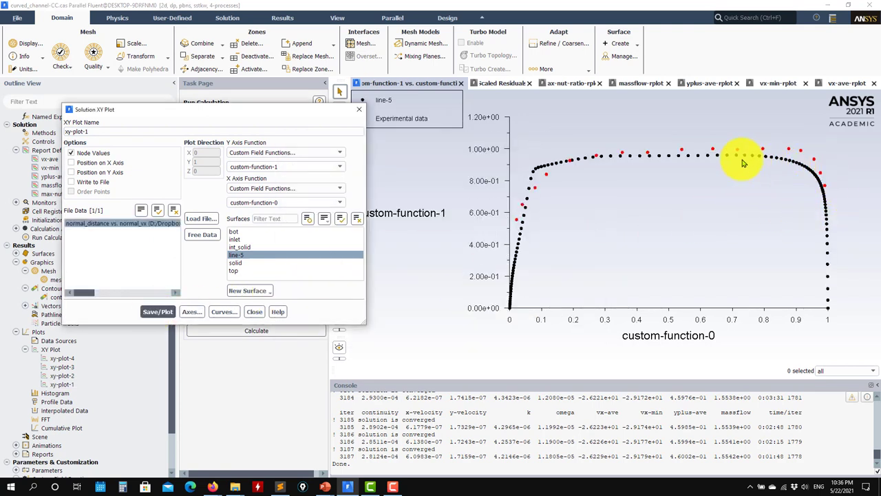
click(254, 312)
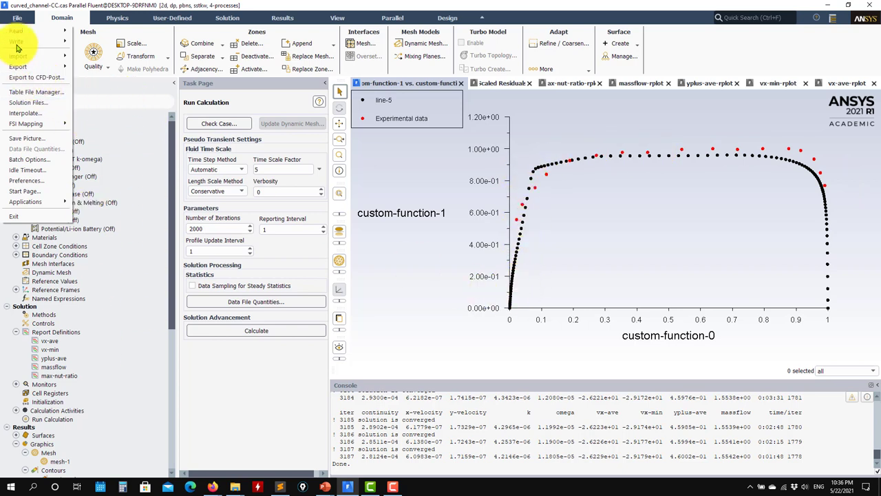
Step: Discard the current data and load the curved_channel-RSM.cas.h5 case and data
mouse_move(41, 31)
click(103, 67)
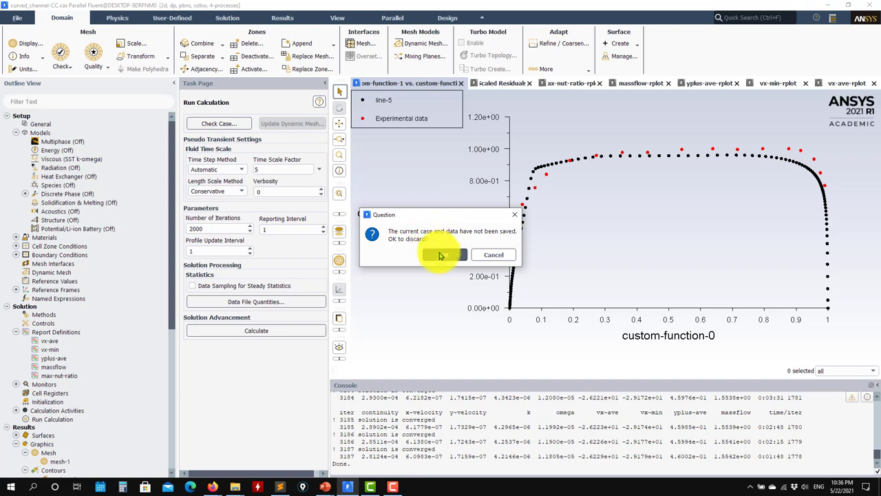
click(438, 253)
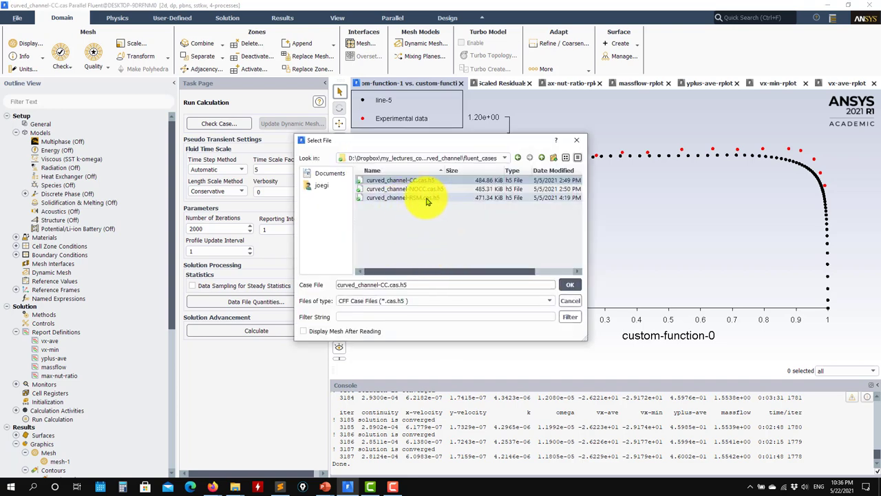
click(428, 198)
click(571, 287)
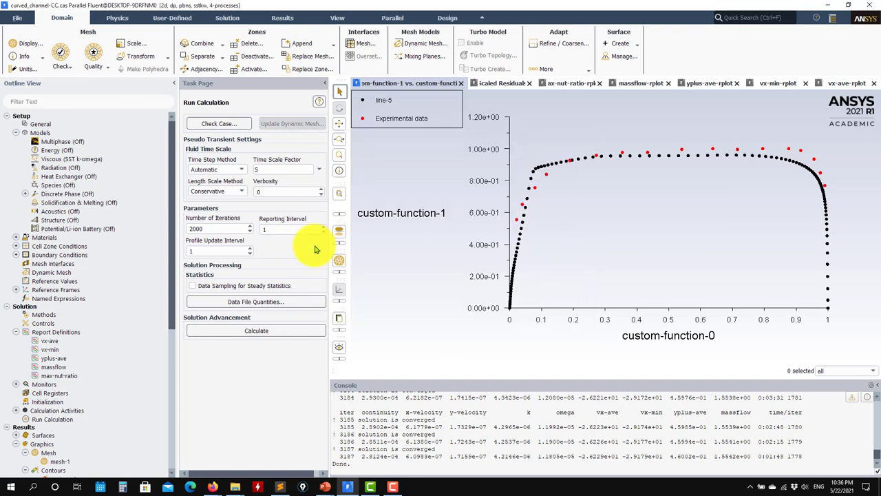
Step: Check that the Viscous model is Reynolds Stress Stress-Omega, leaving it unchanged
double_click(123, 164)
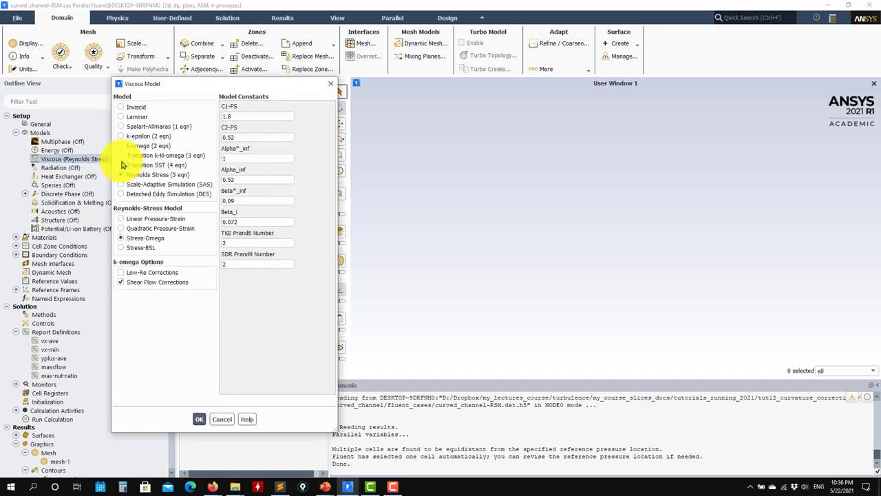
drag(176, 79, 216, 51)
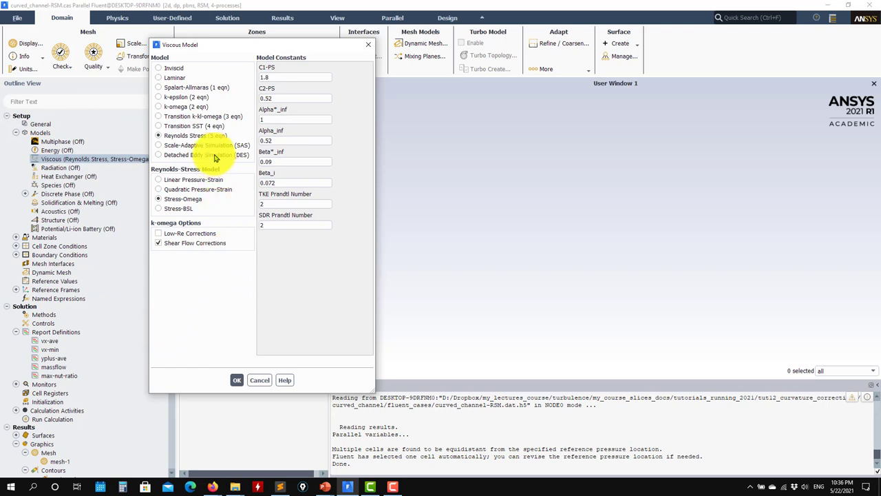
click(236, 382)
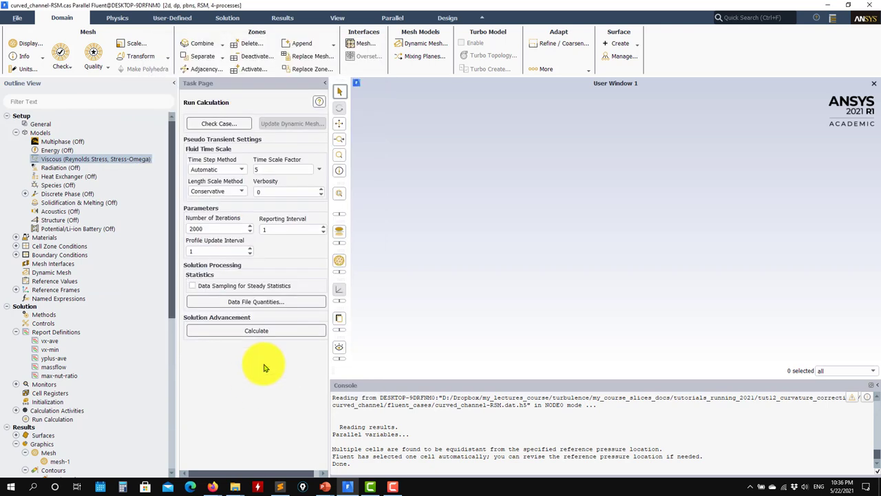
Step: Plot the RSM line-5 velocity profile and add the exp_data.xy experimental points
scroll(99, 340, down, 7)
scroll(96, 342, down, 1)
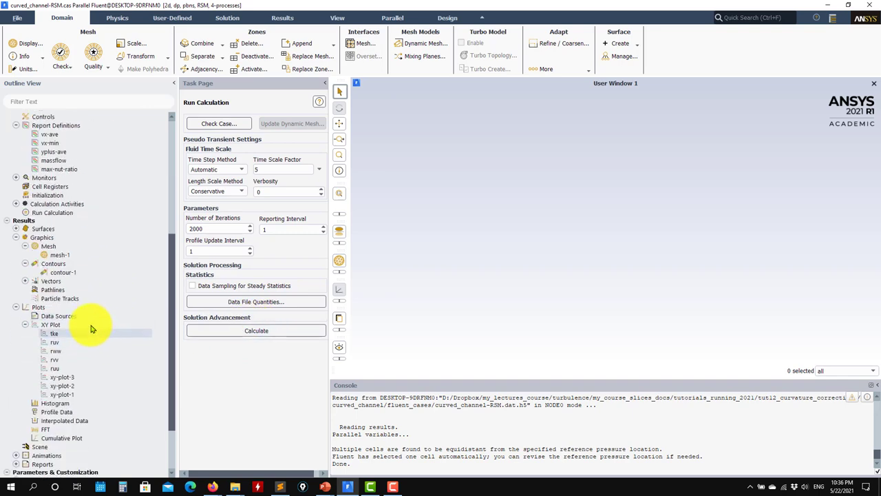
double_click(66, 397)
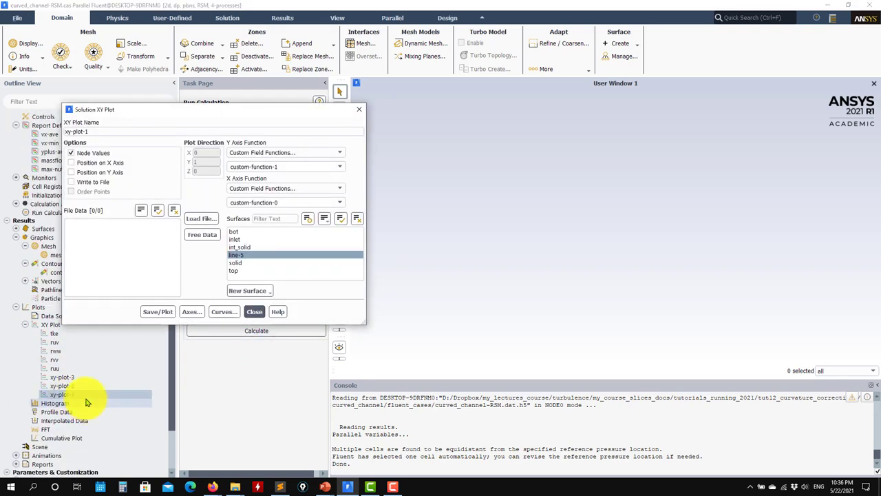
click(146, 312)
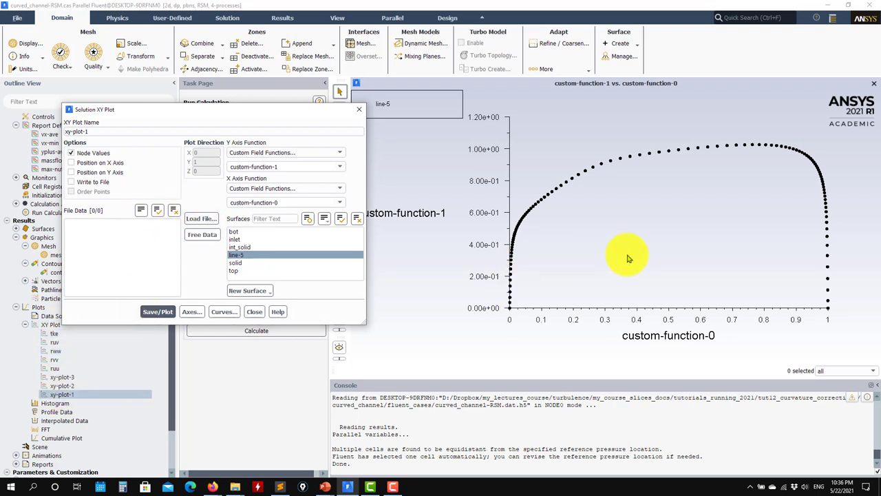
click(201, 218)
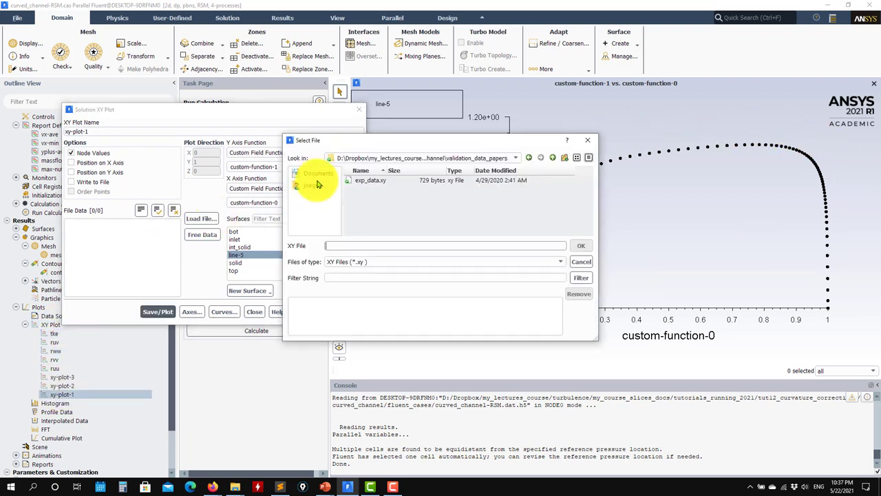
click(377, 182)
click(581, 245)
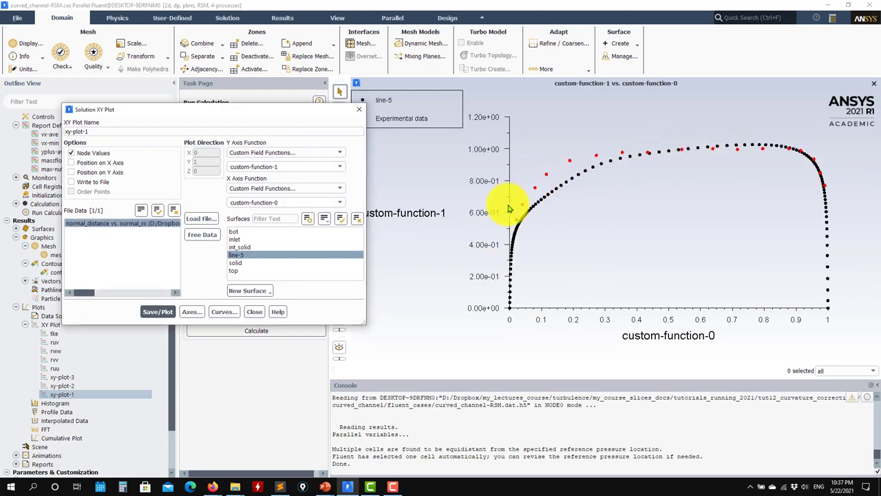
Step: Load the saved nocc profile using All Files, replot all series, and close the settings
click(203, 218)
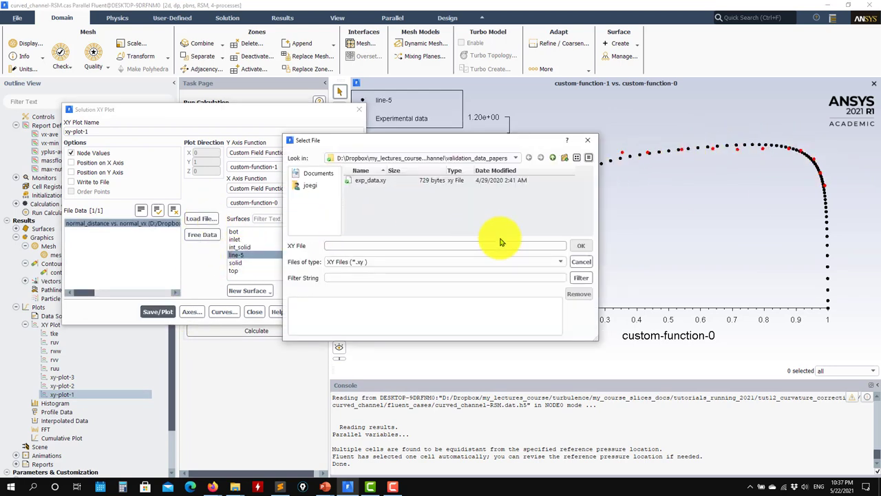
click(561, 261)
click(339, 278)
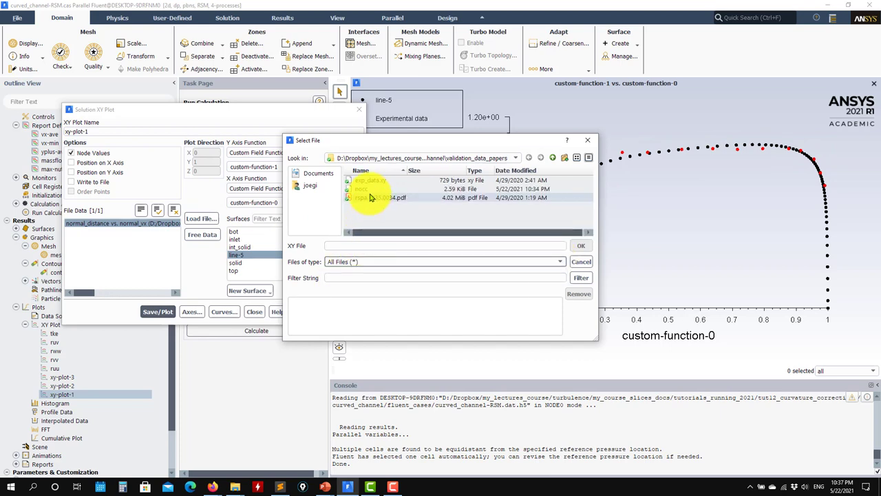
click(361, 189)
click(580, 246)
click(160, 311)
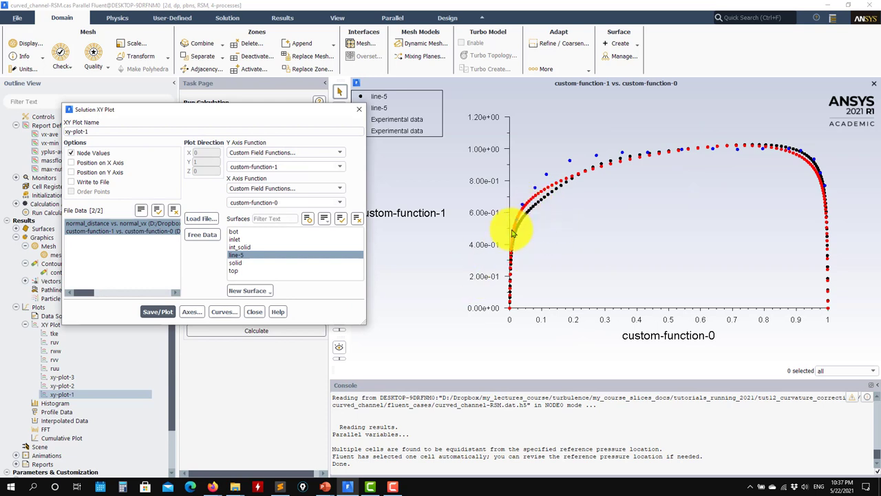
click(254, 311)
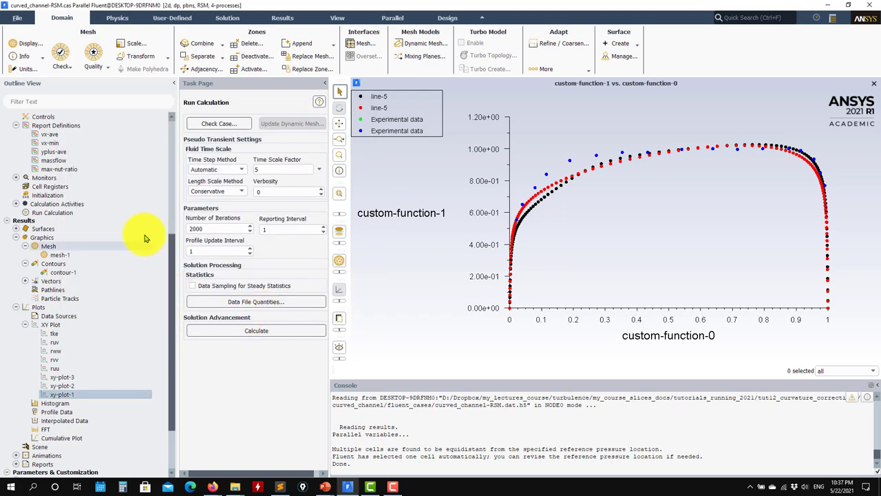
scroll(144, 238, up, 7)
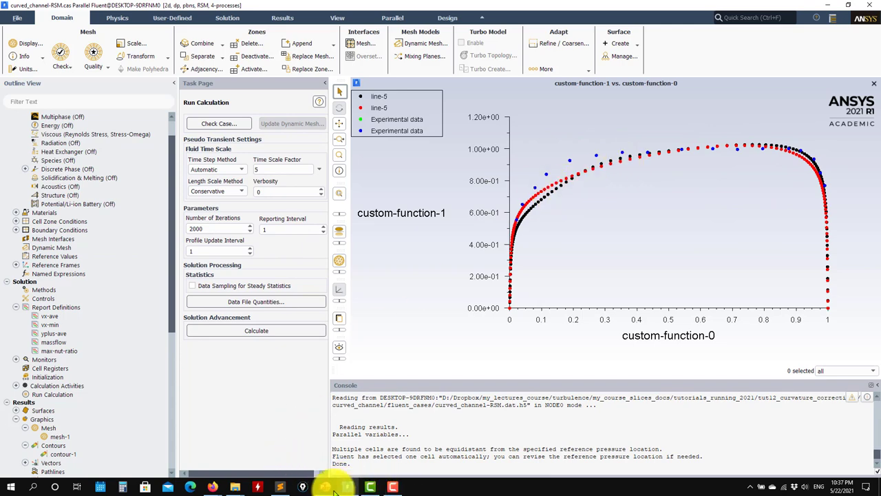
Step: In case_presentation.pptx, highlight 'Quadratic Pressure' in slide 7's RSM caption, then scroll to slide 8
mouse_move(324, 486)
click(385, 458)
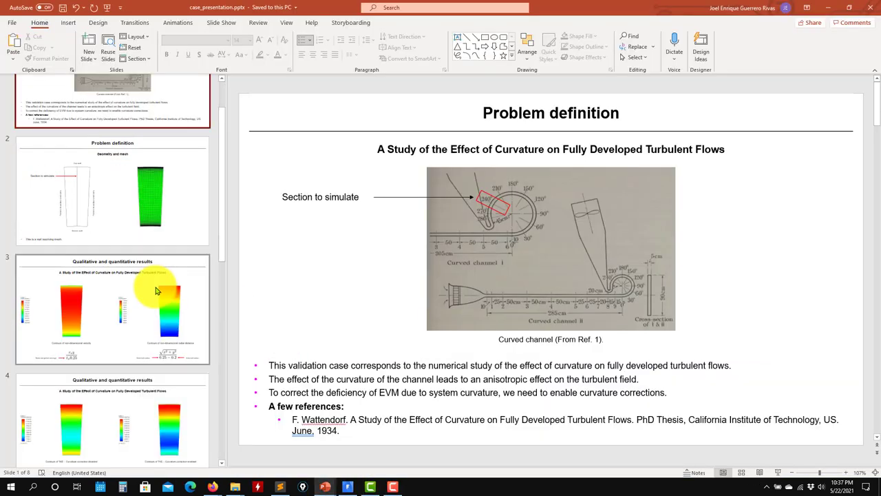
click(166, 284)
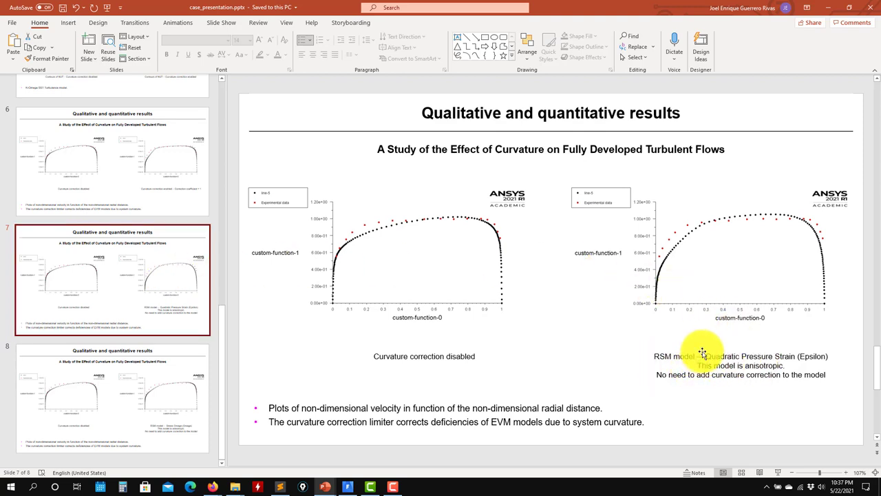
drag(706, 356, 773, 356)
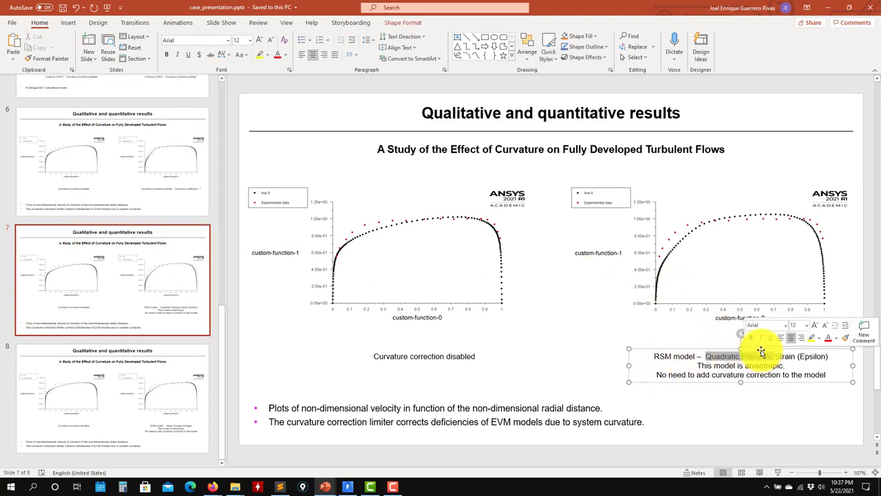
scroll(518, 335, down, 2)
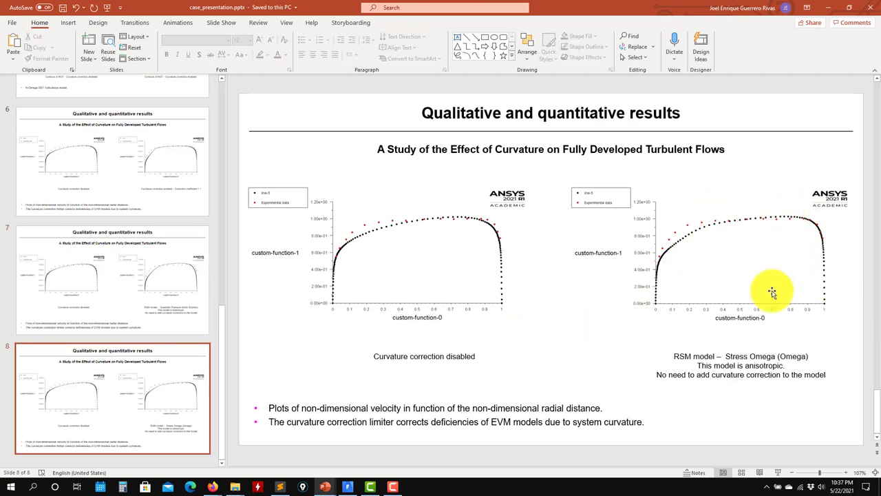
click(826, 7)
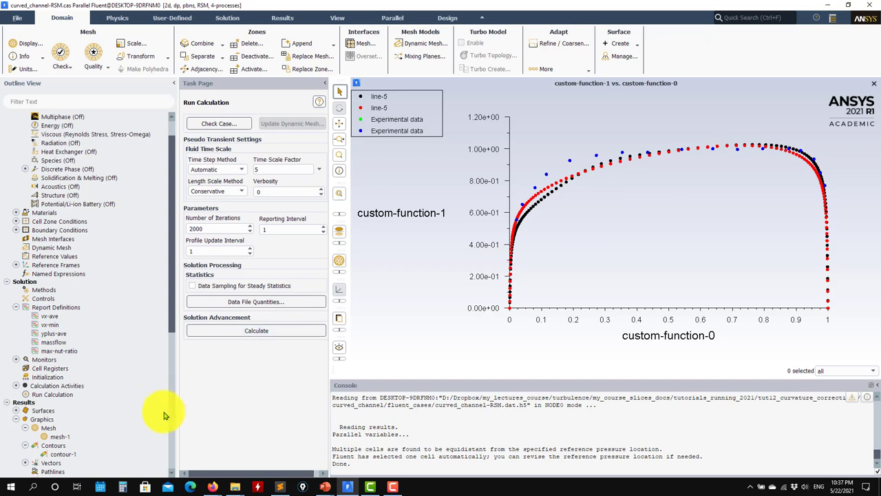
drag(164, 295, 178, 460)
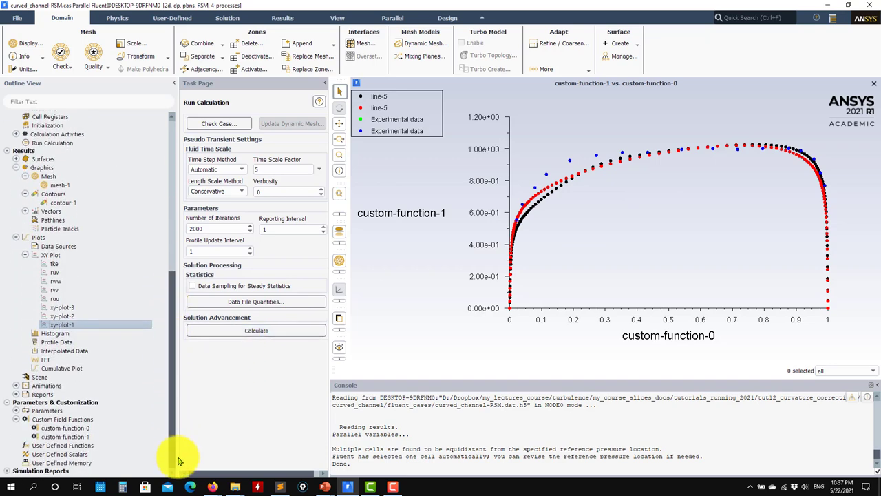
scroll(124, 363, up, 10)
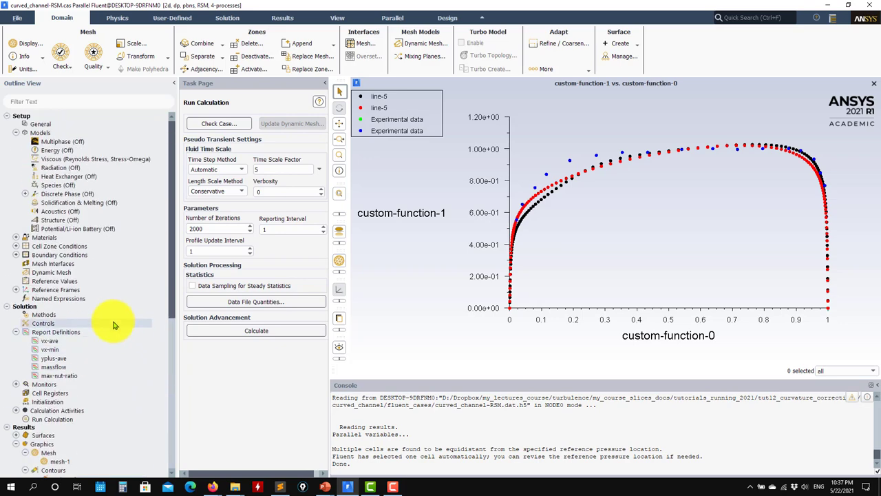
double_click(109, 163)
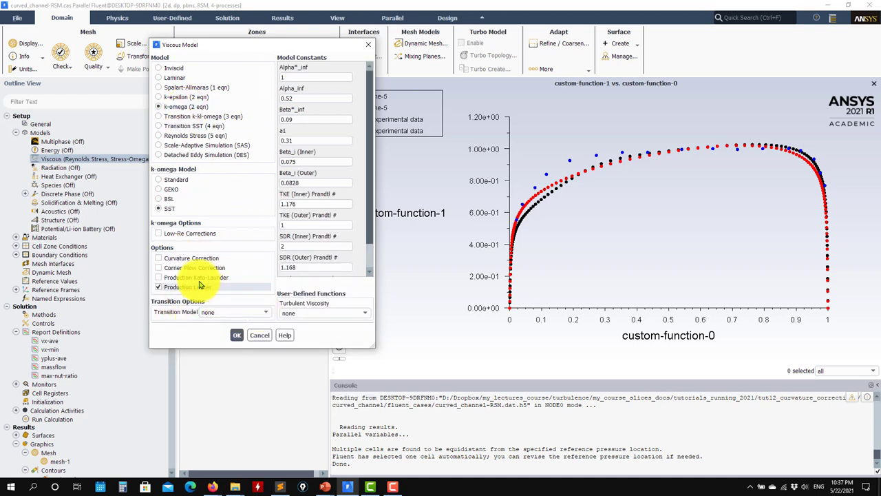
click(204, 258)
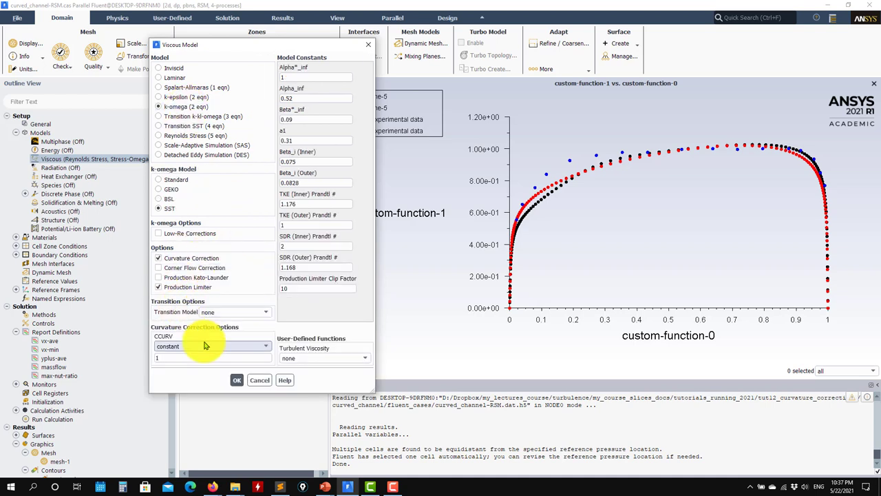
click(260, 380)
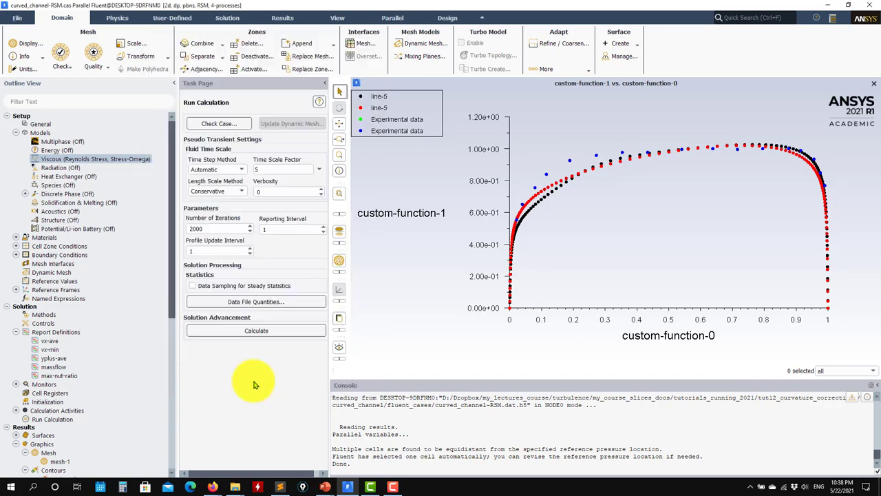